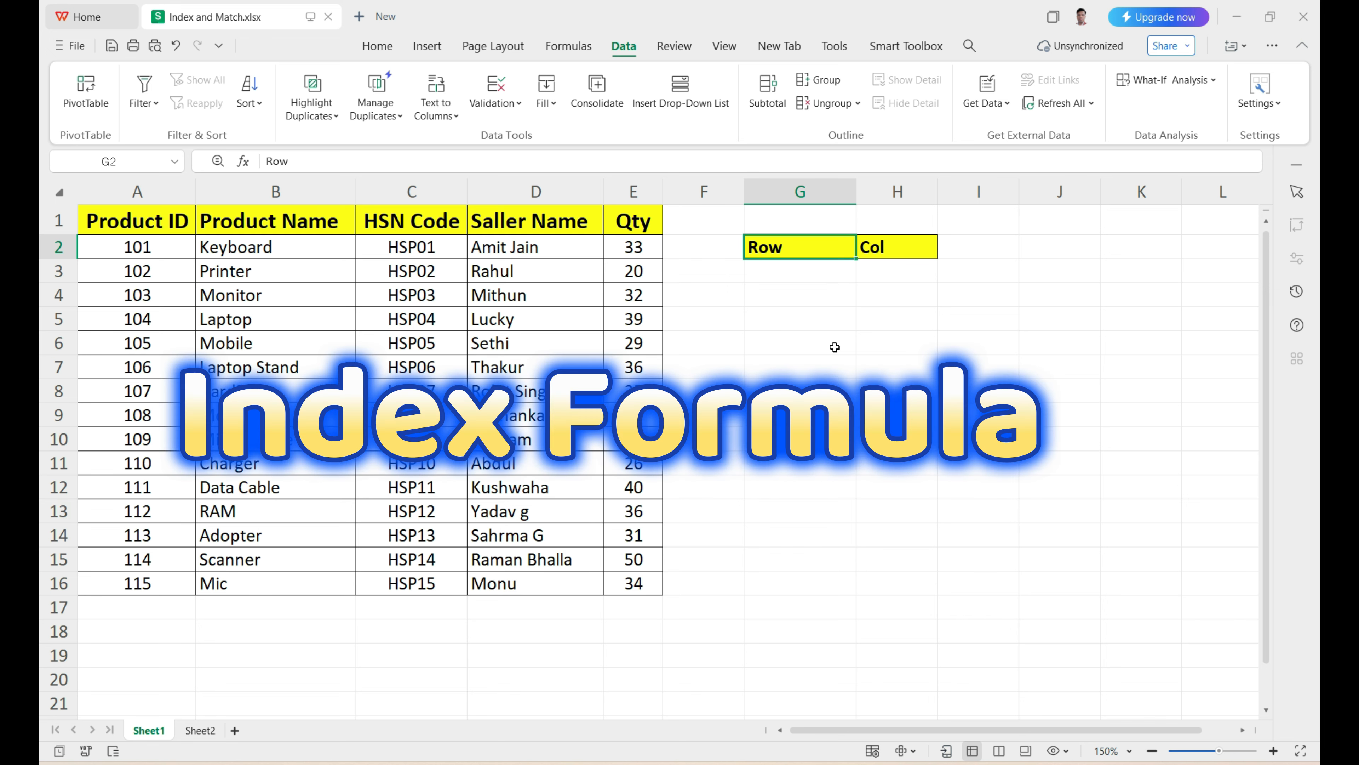
Step: Review the product table's columns one by one, from Product ID through Qty
left_click(837, 319)
left_click_drag(156, 217, 134, 586)
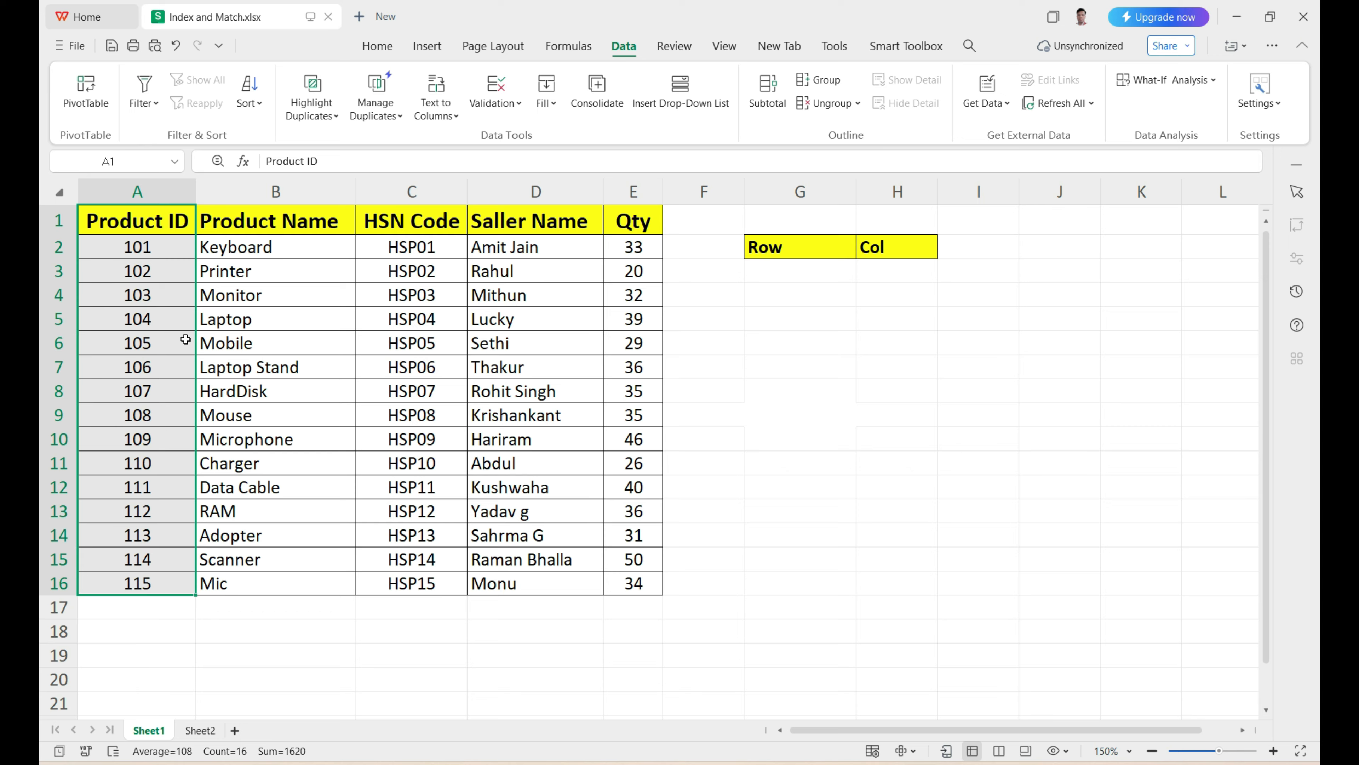
left_click_drag(287, 237, 321, 584)
left_click_drag(431, 224, 423, 487)
left_click_drag(562, 222, 562, 446)
left_click_drag(651, 222, 634, 395)
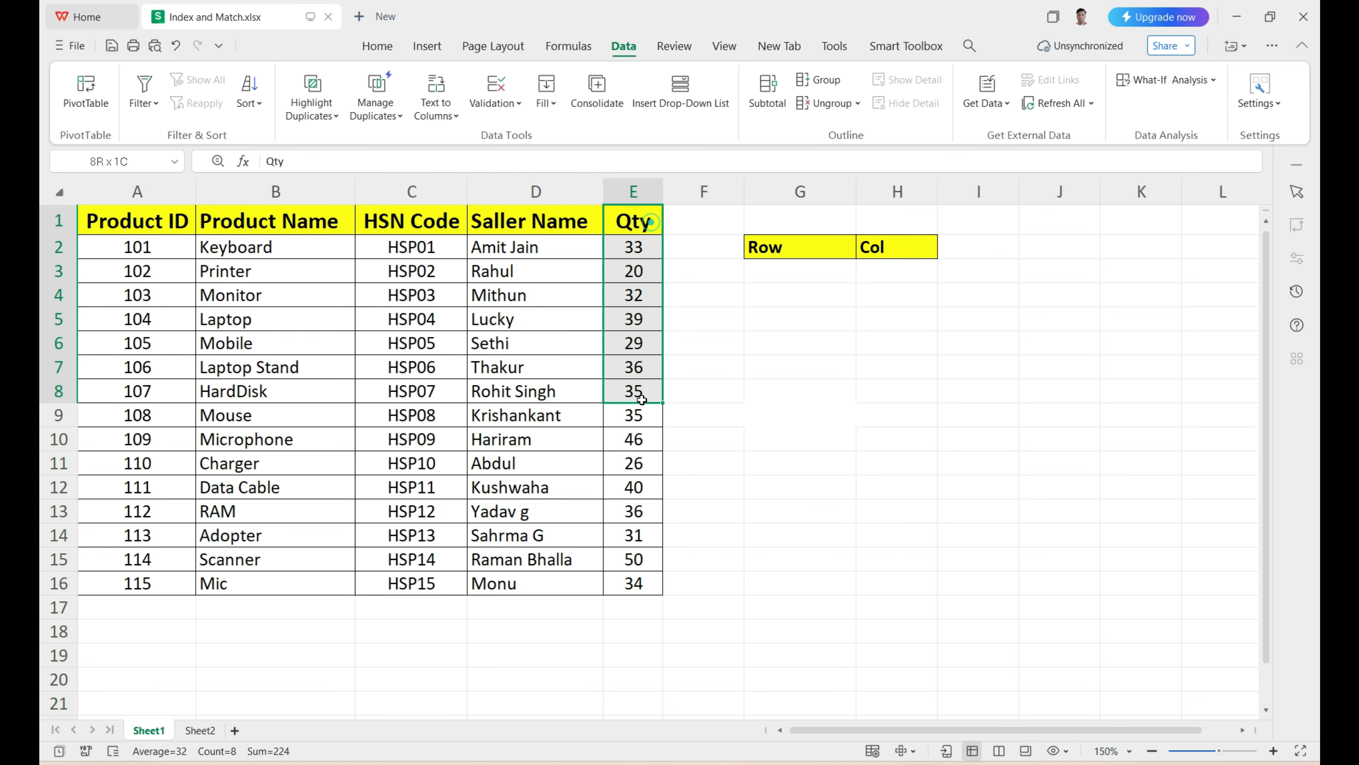
Step: Enter =INDEX(A1:A16,7) in cell G7 to return the seventh entry of the Product ID column
left_click(781, 375)
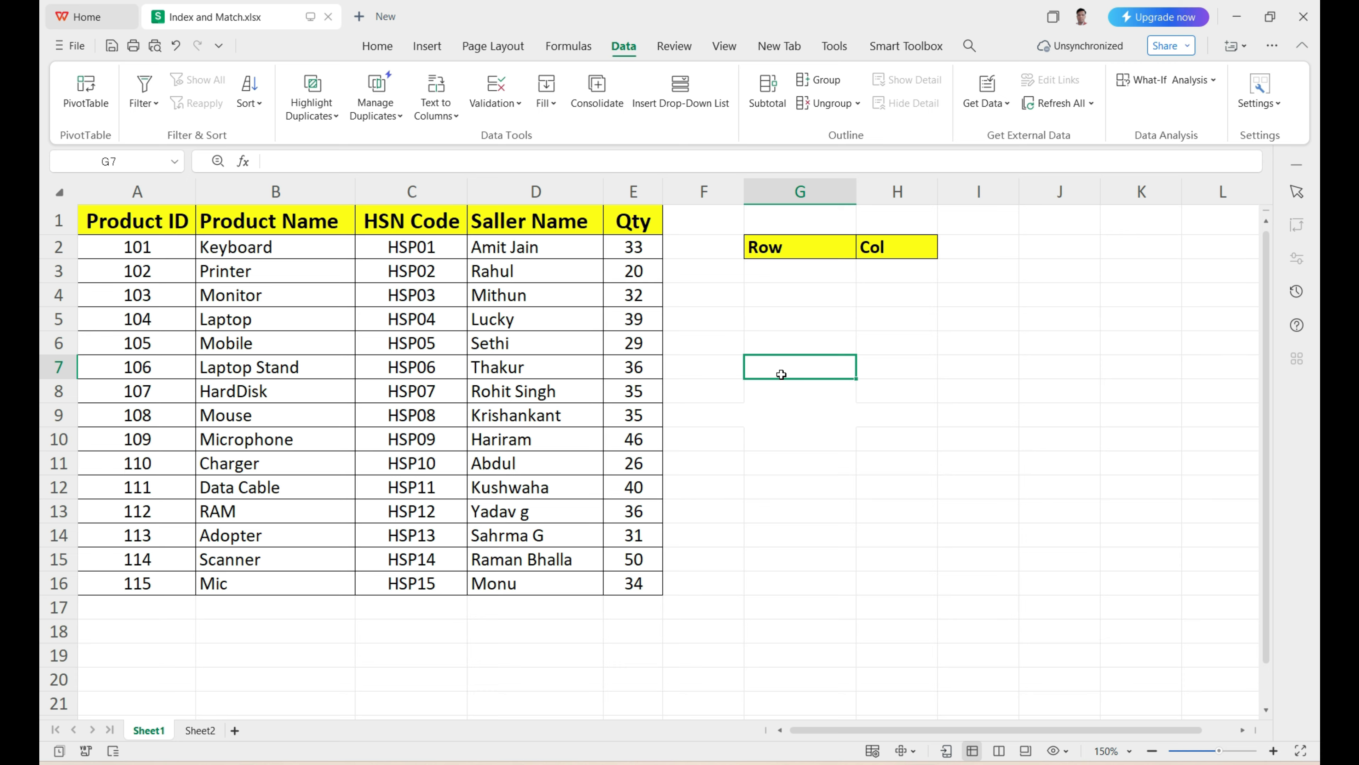
type("=I")
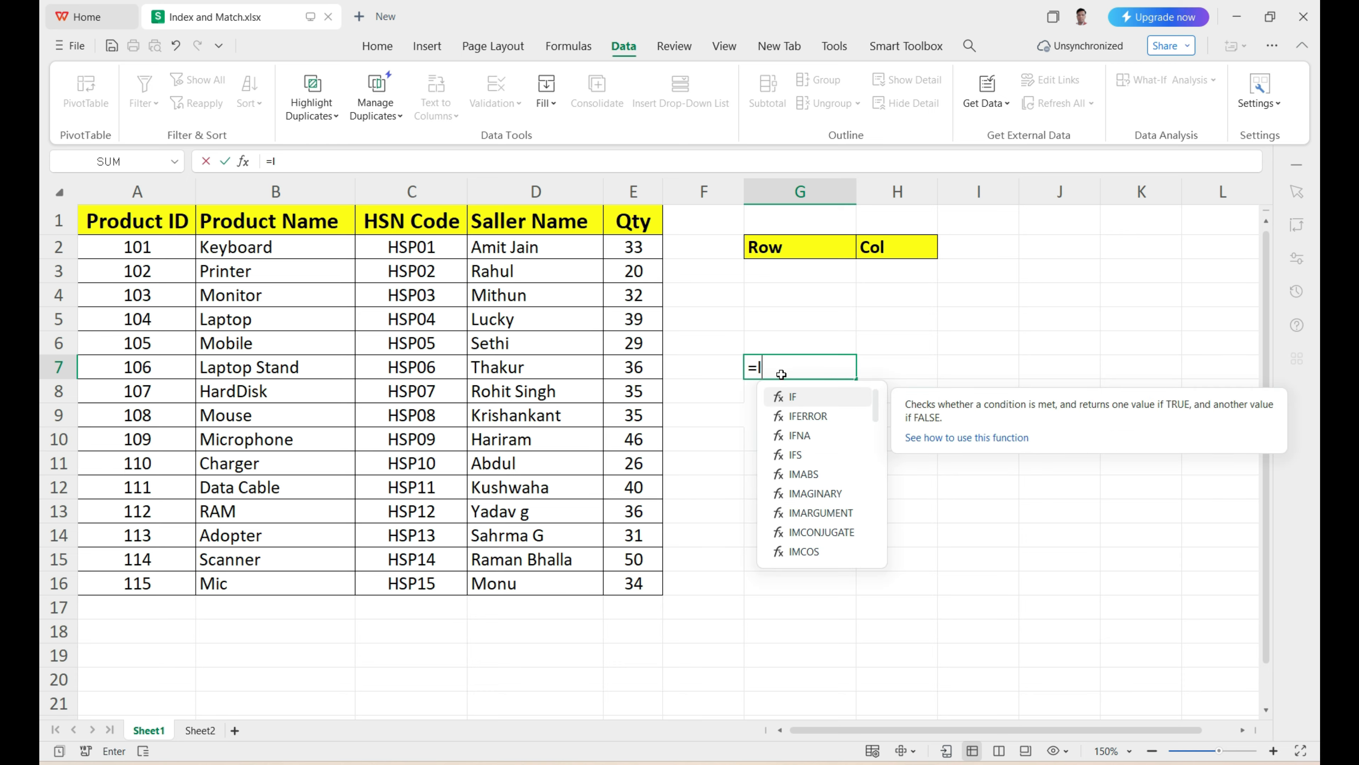
type("NDEX(")
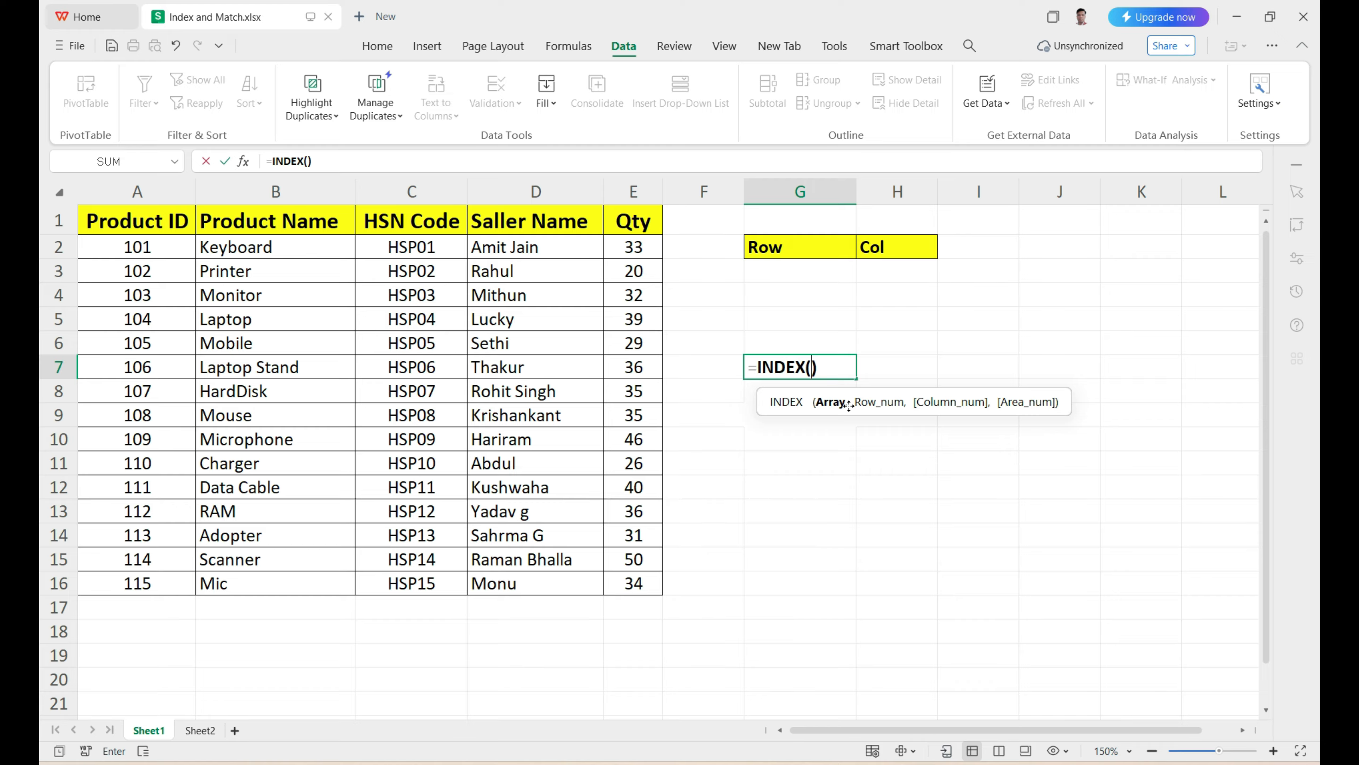
left_click_drag(136, 213, 139, 582)
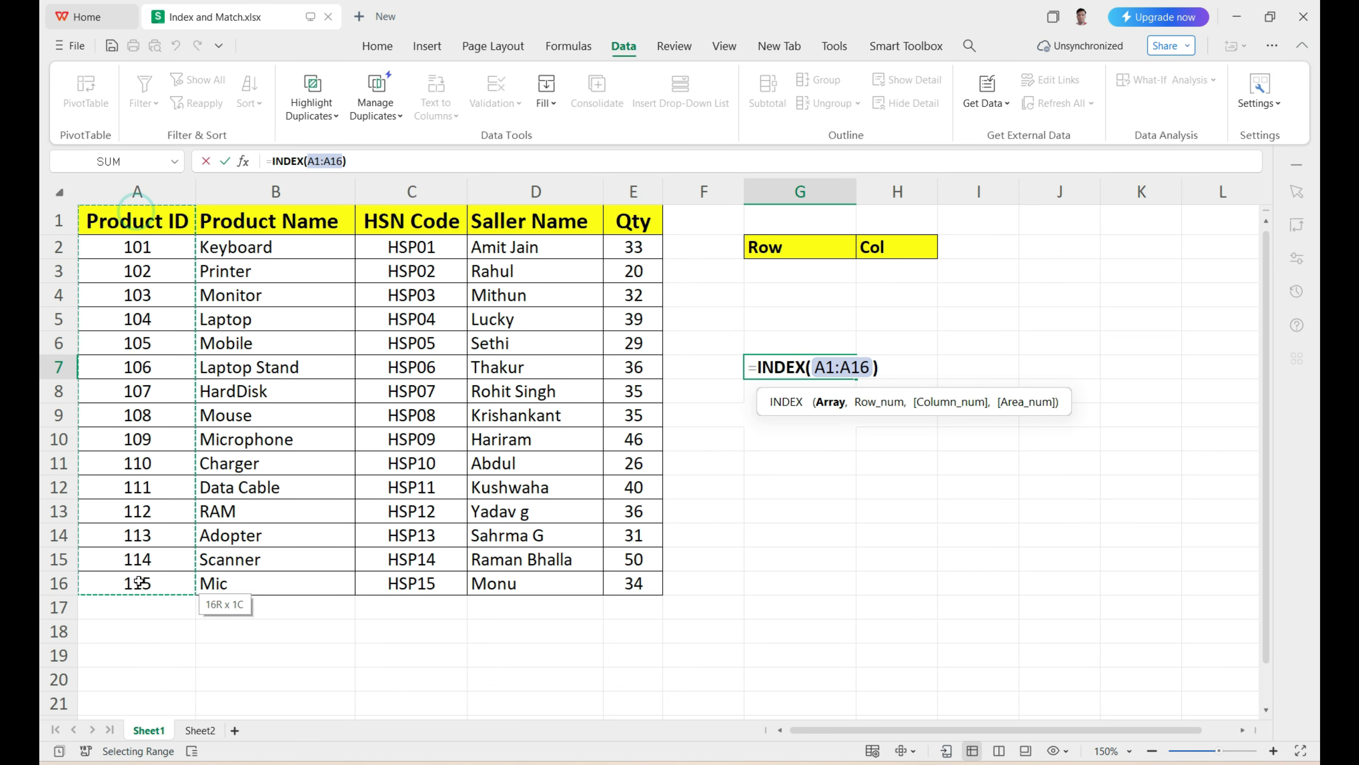
mouse_move(131, 220)
left_mouse_down()
mouse_move(617, 207)
mouse_move(332, 297)
mouse_move(627, 551)
mouse_move(629, 589)
left_mouse_up()
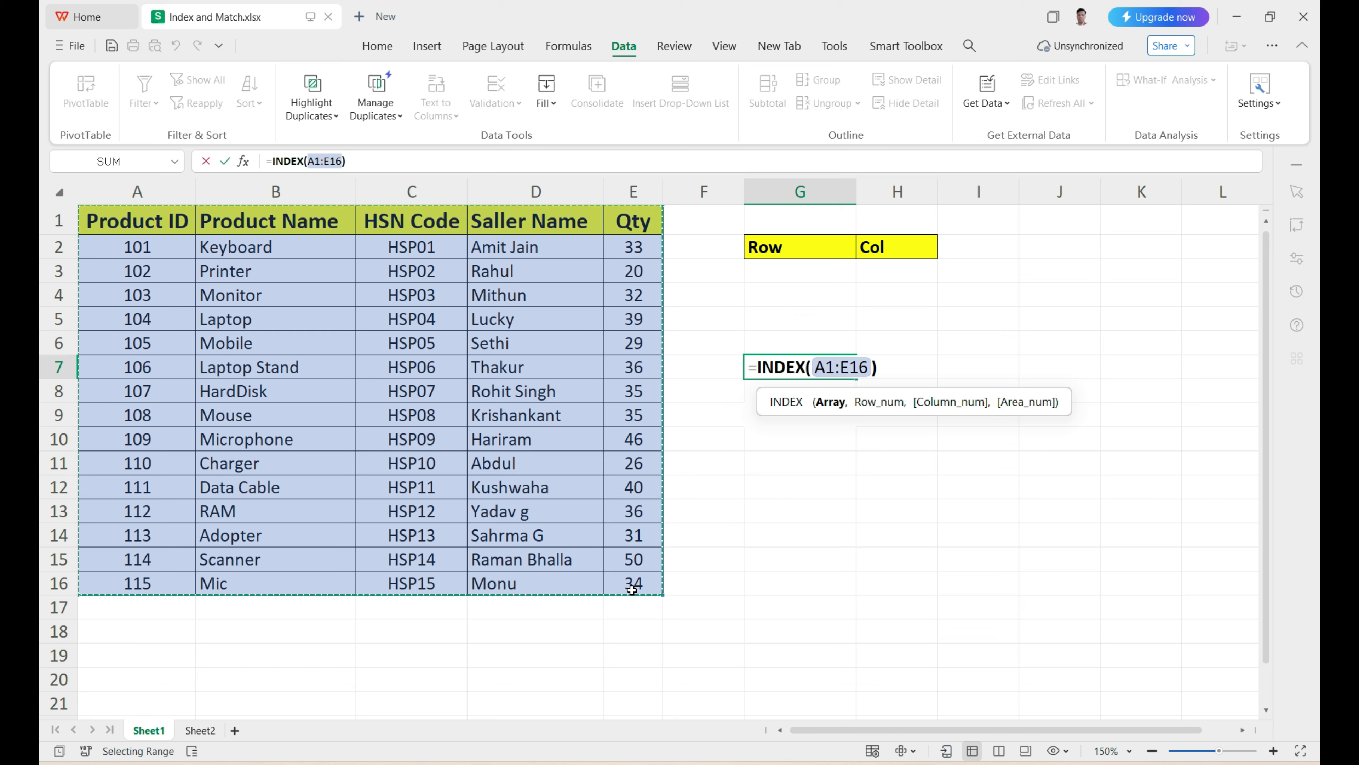
mouse_move(170, 221)
left_mouse_down()
mouse_move(155, 342)
mouse_move(163, 581)
left_mouse_up()
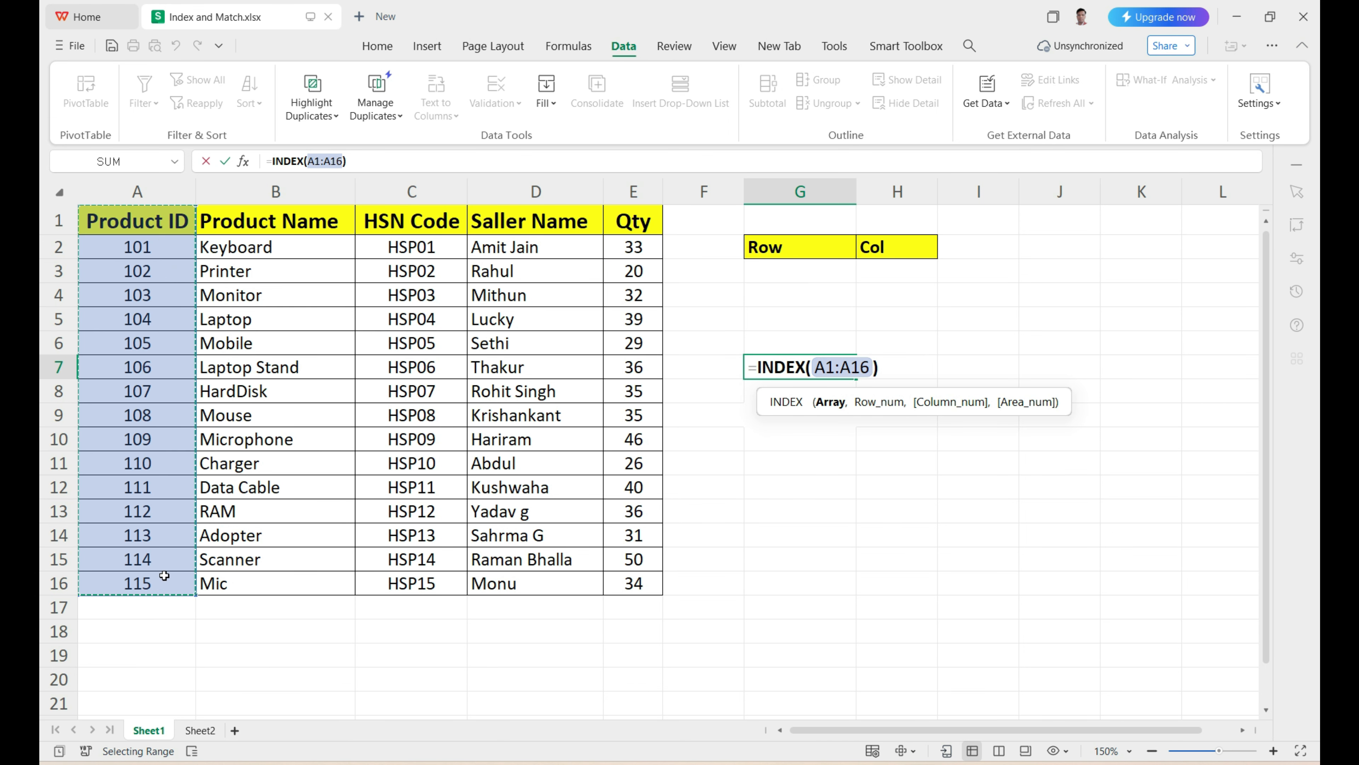
type(",")
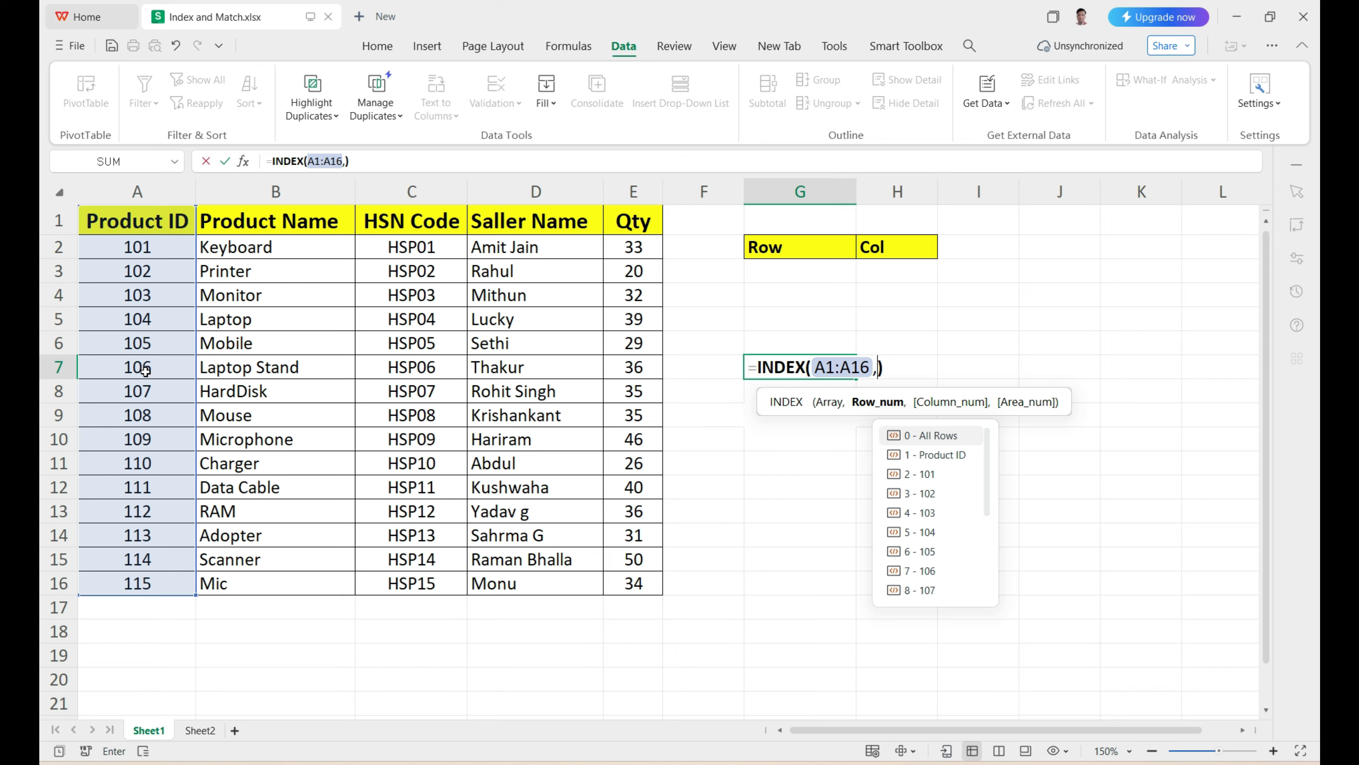
type("7")
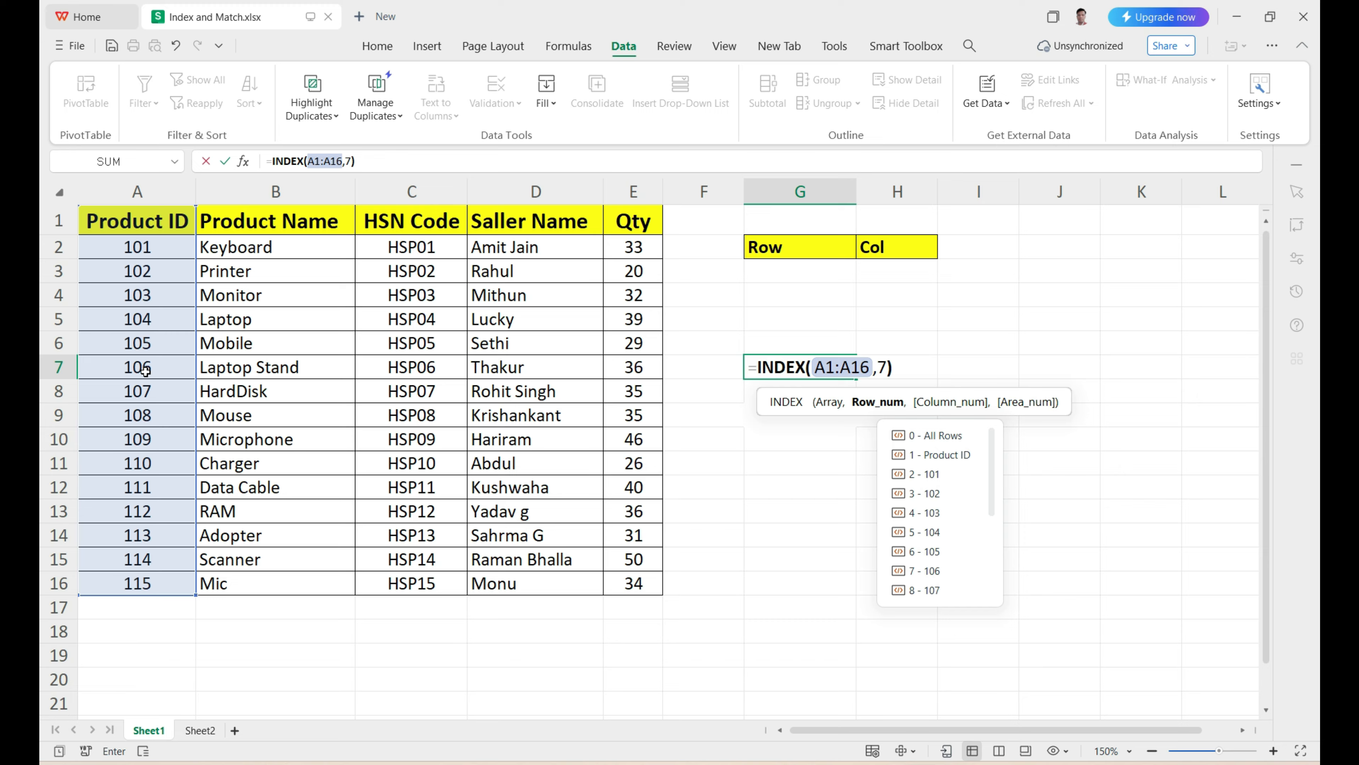
type(",")
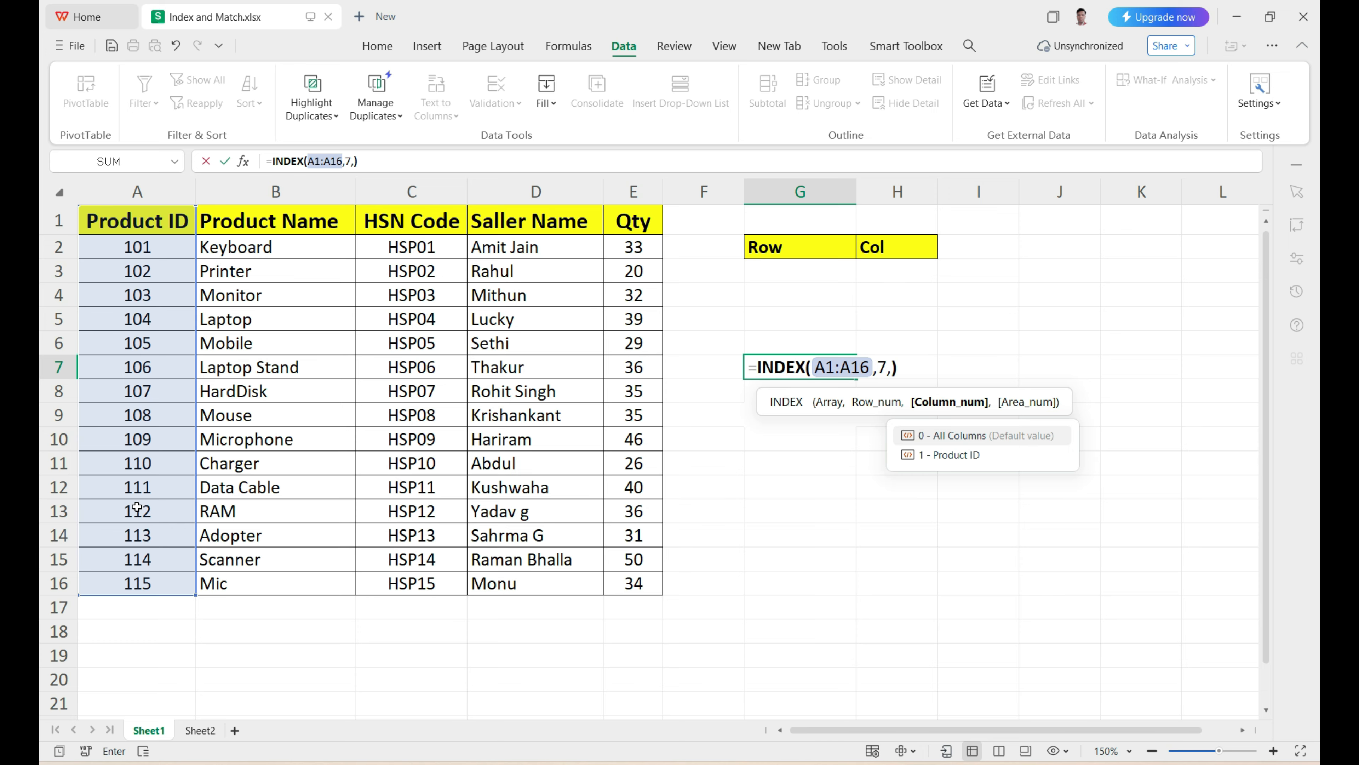
key("BackSpace")
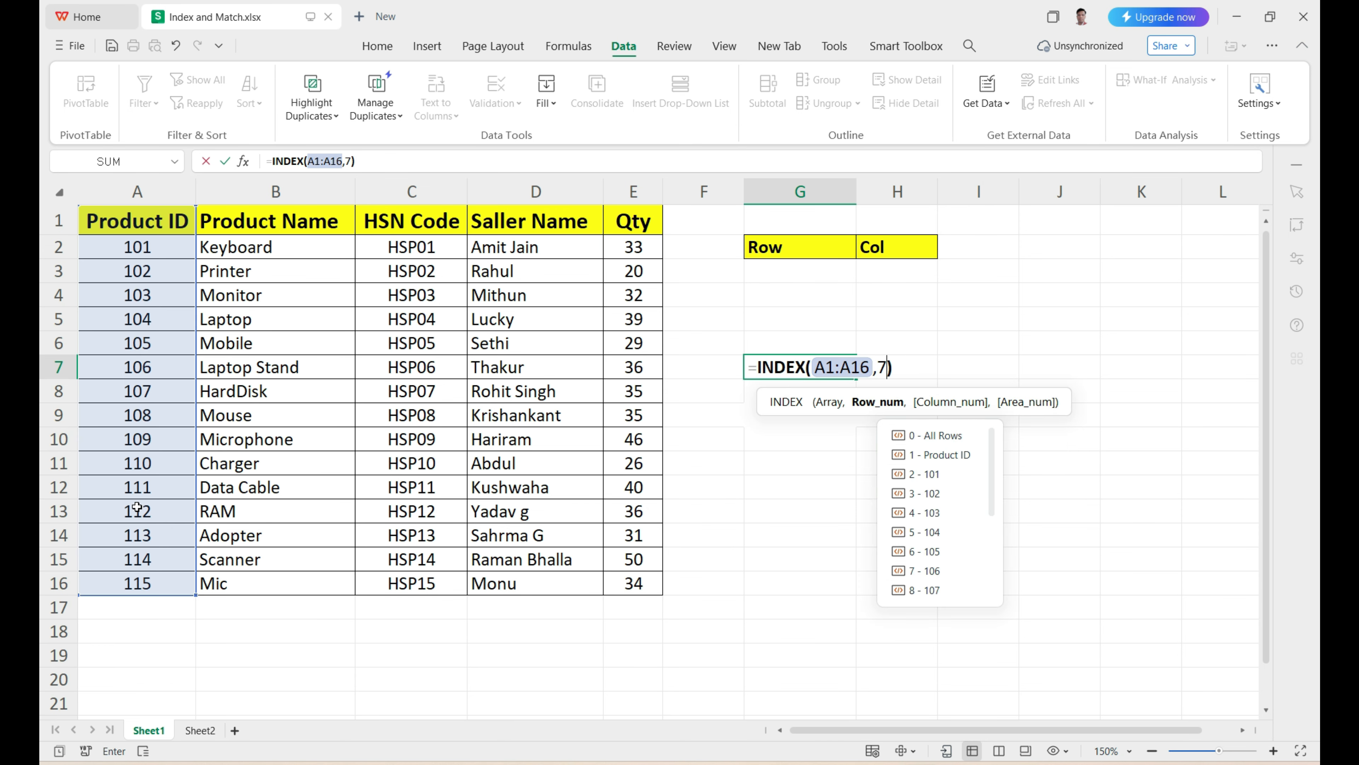
key("Return")
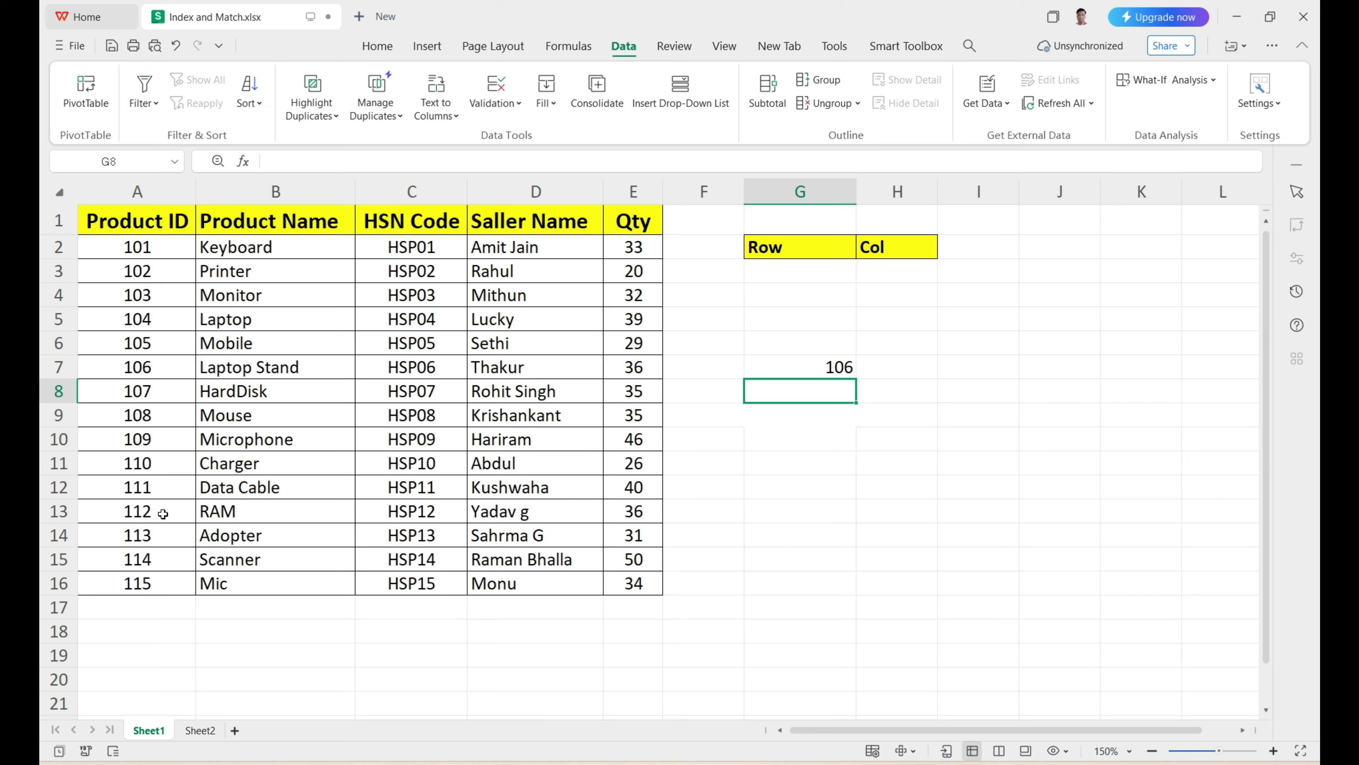
Step: Inspect the array and row number arguments of the INDEX formula in G7 against the Product ID column
left_click(778, 364)
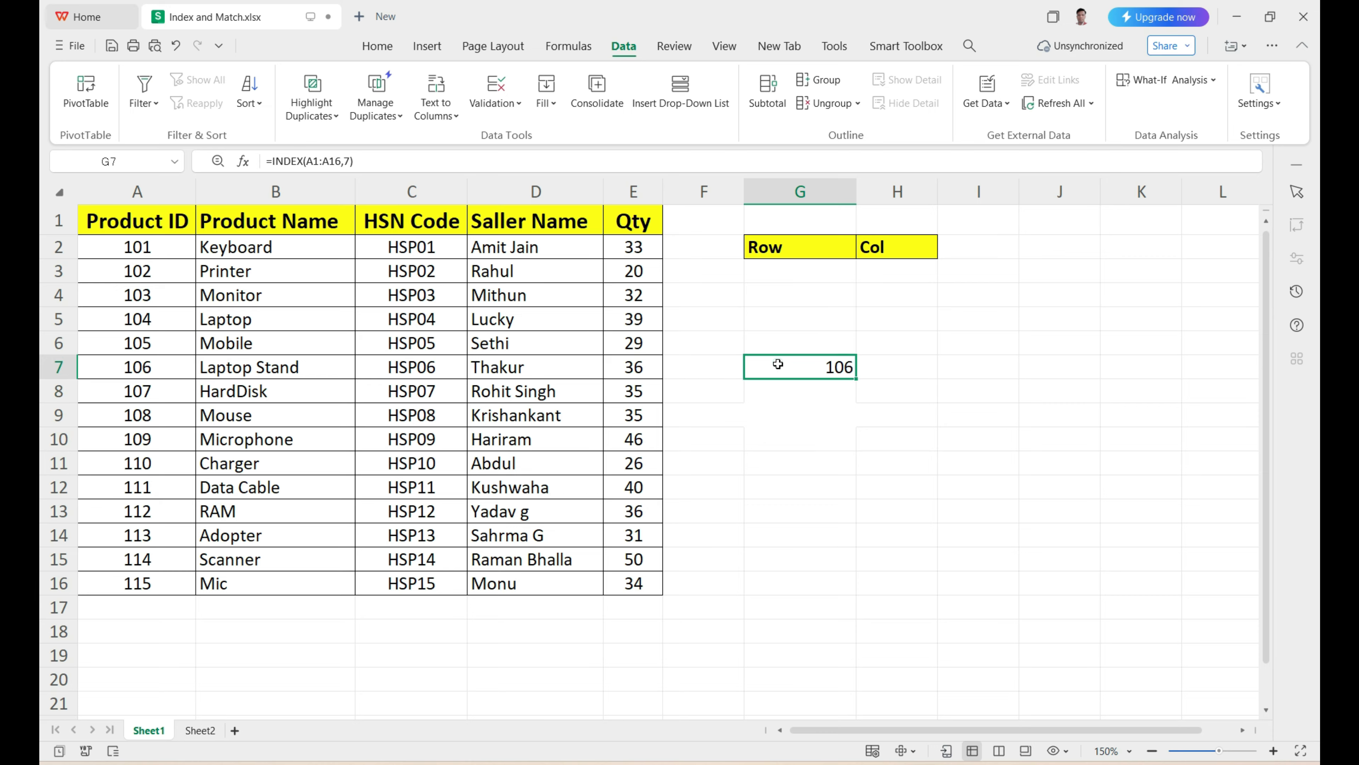
double_click(794, 376)
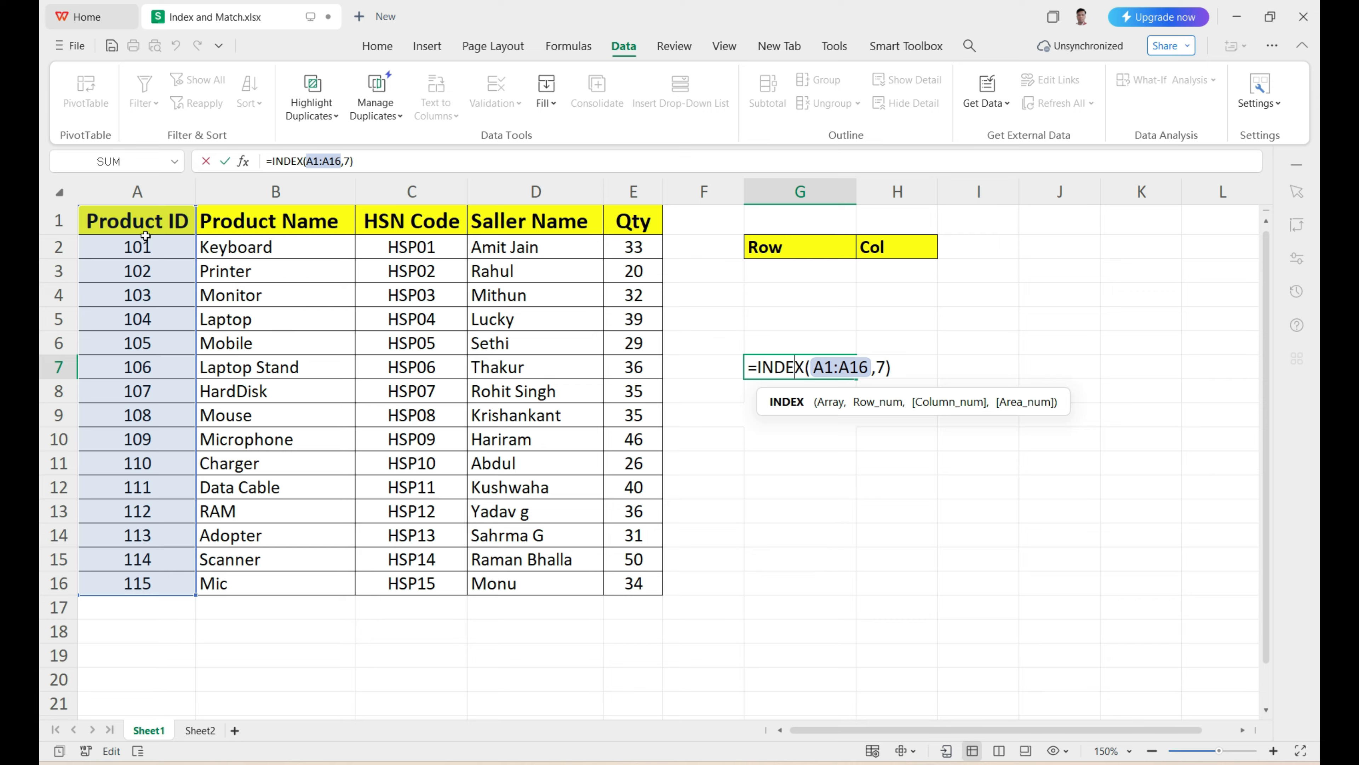
left_click(878, 367)
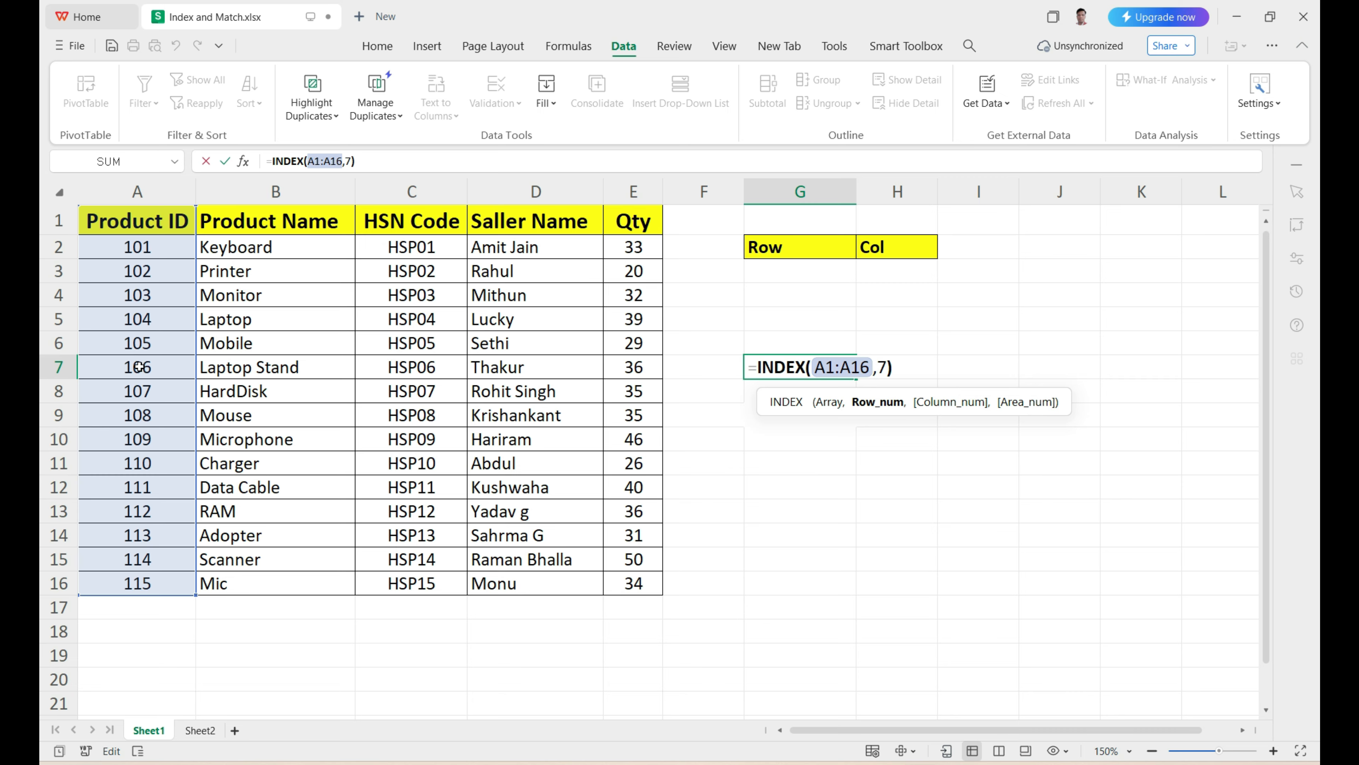
key("Return")
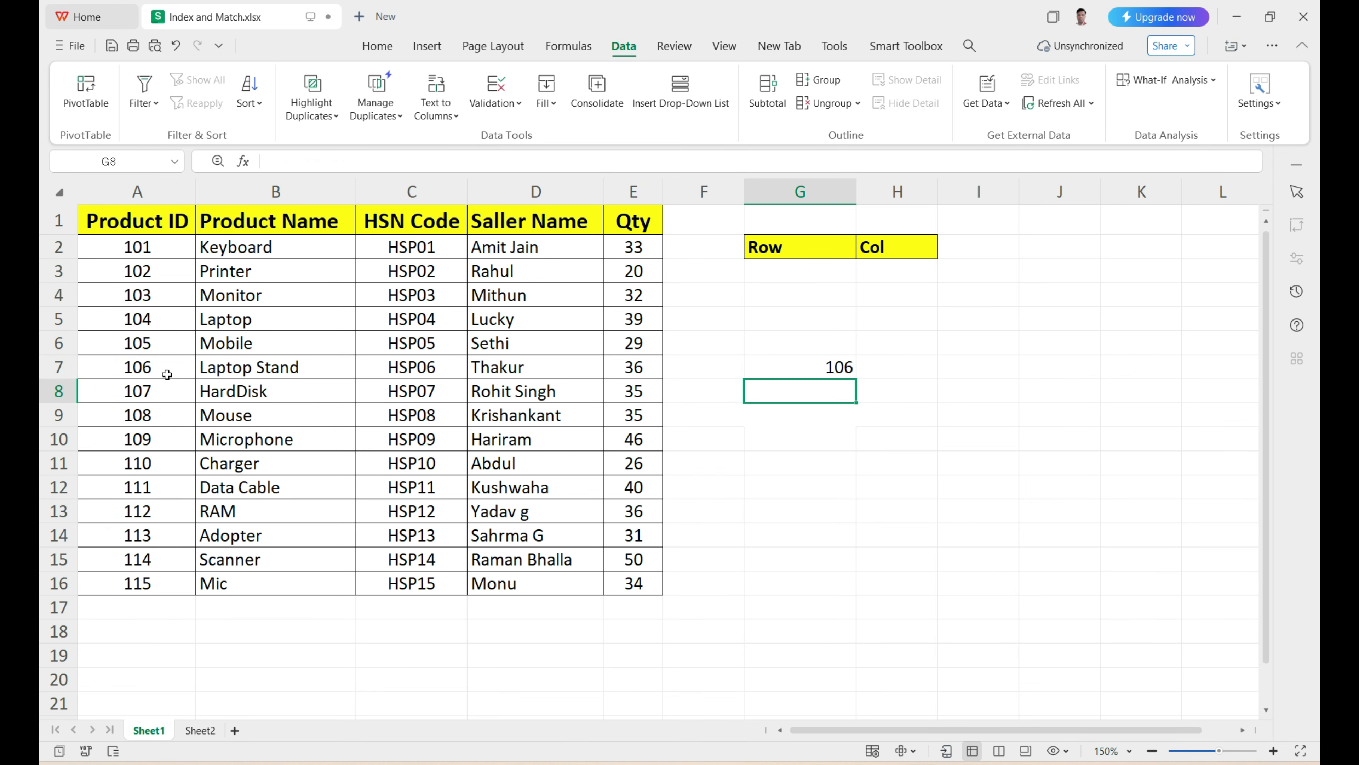
left_click(801, 370)
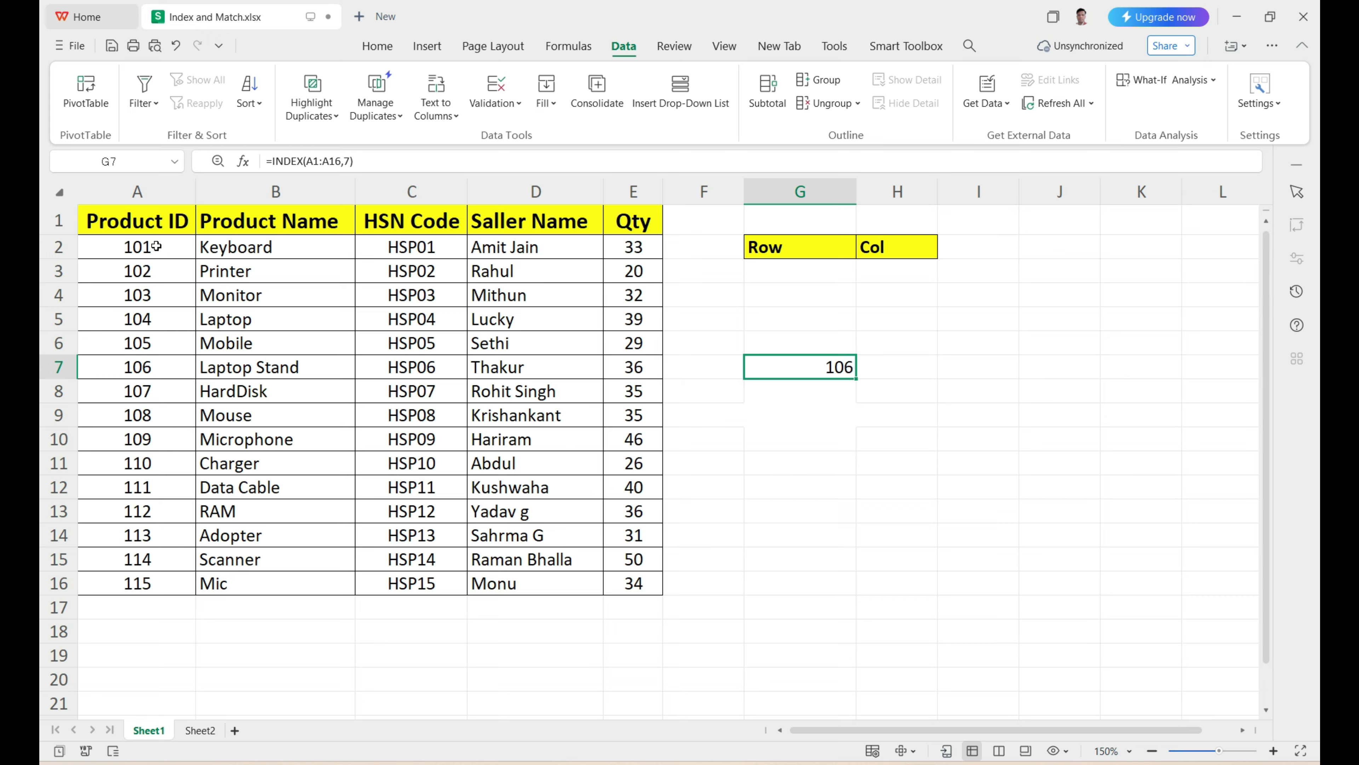
Step: Enter =INDEX(A1:E1,,4) in cell G9 to return the fourth header, leaving the row number blank
left_click(808, 416)
type("=")
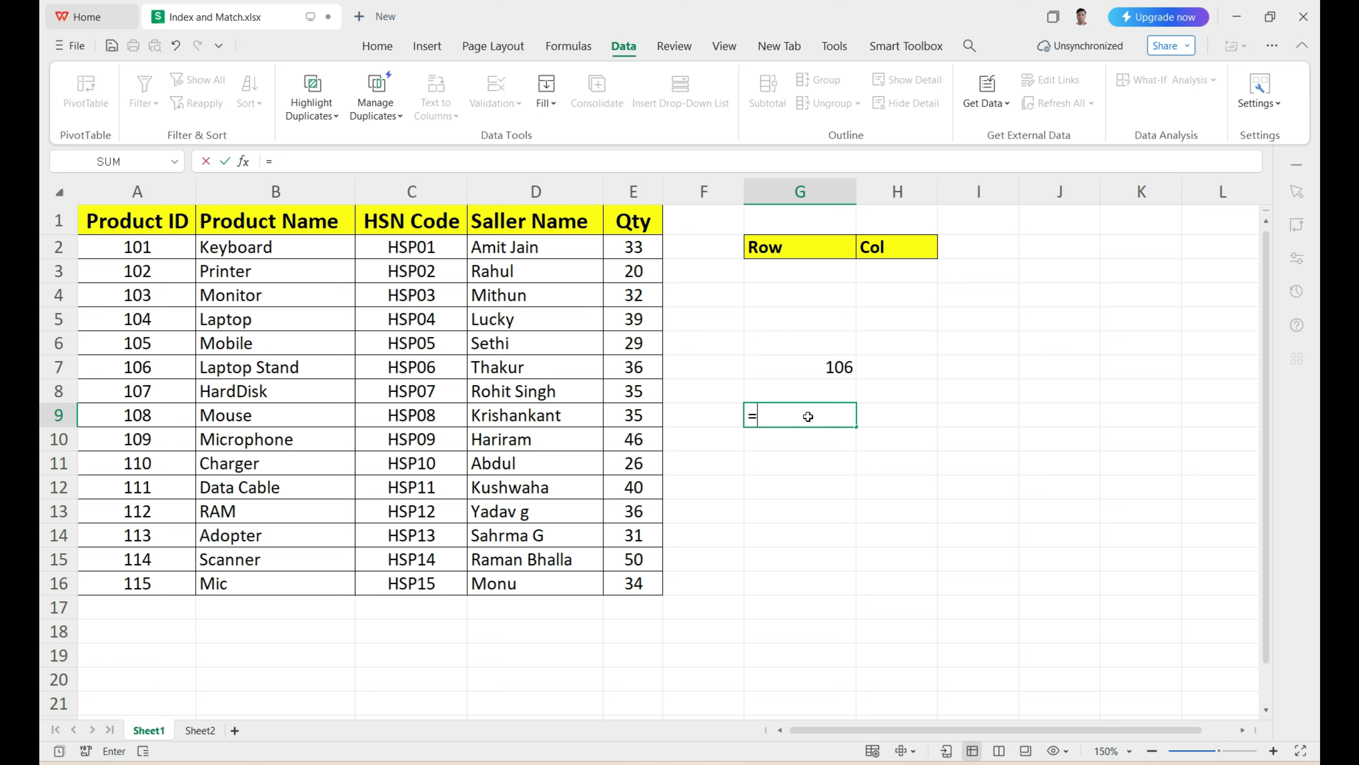
type("INDEX(")
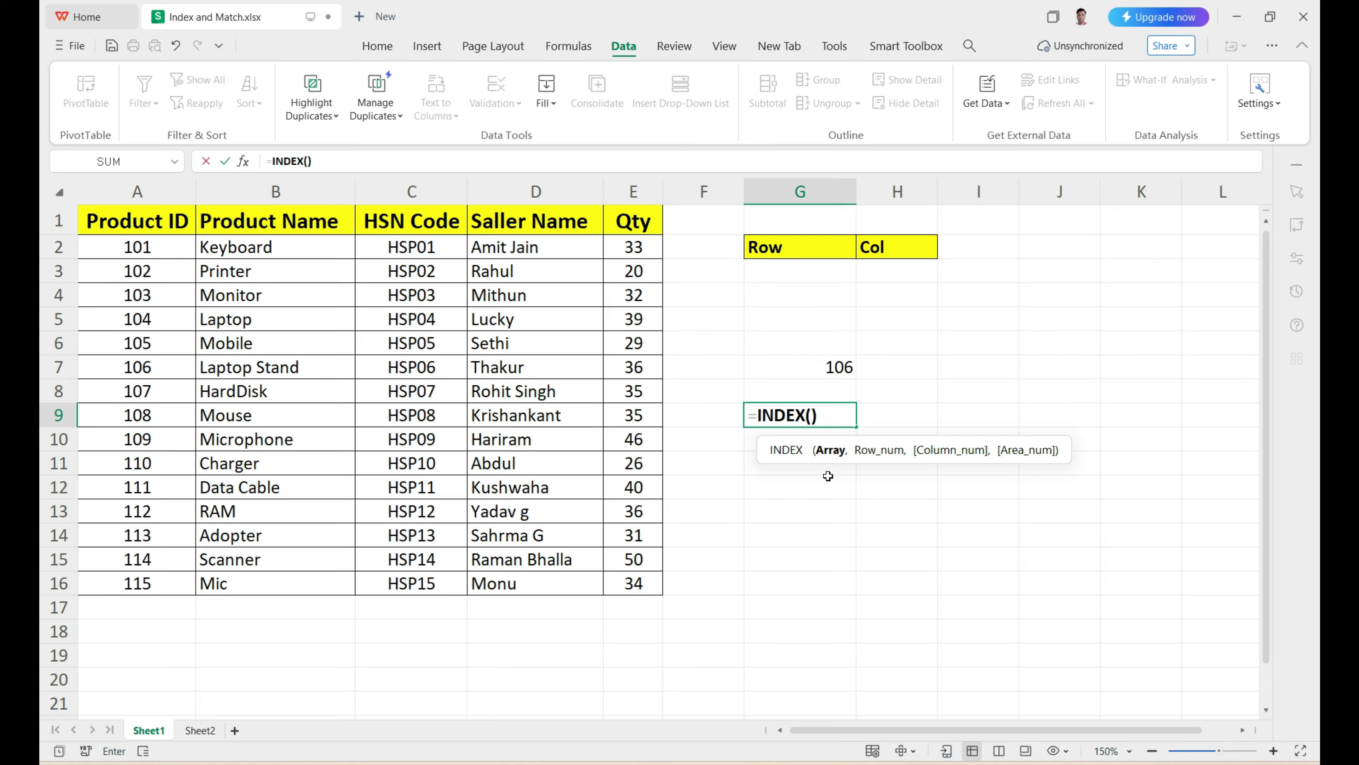
left_click_drag(127, 220, 633, 217)
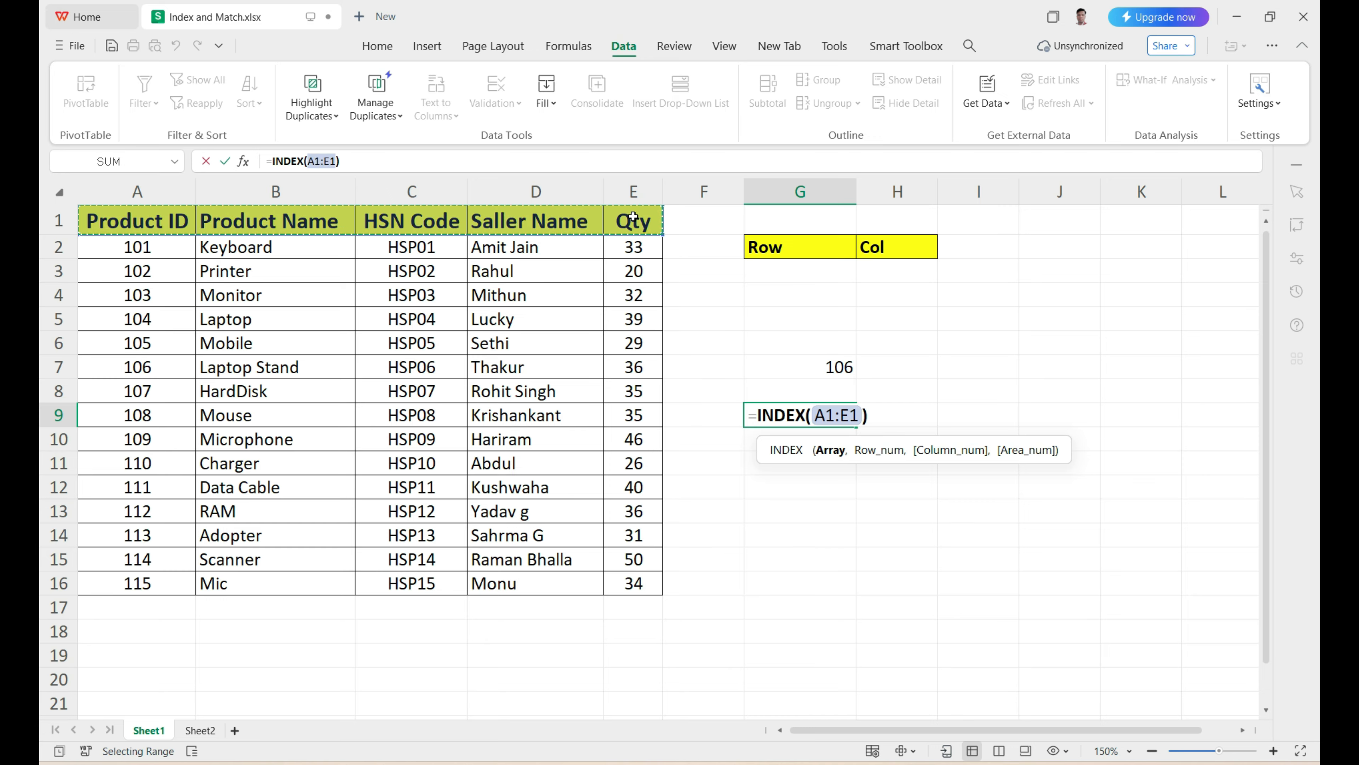
type(",")
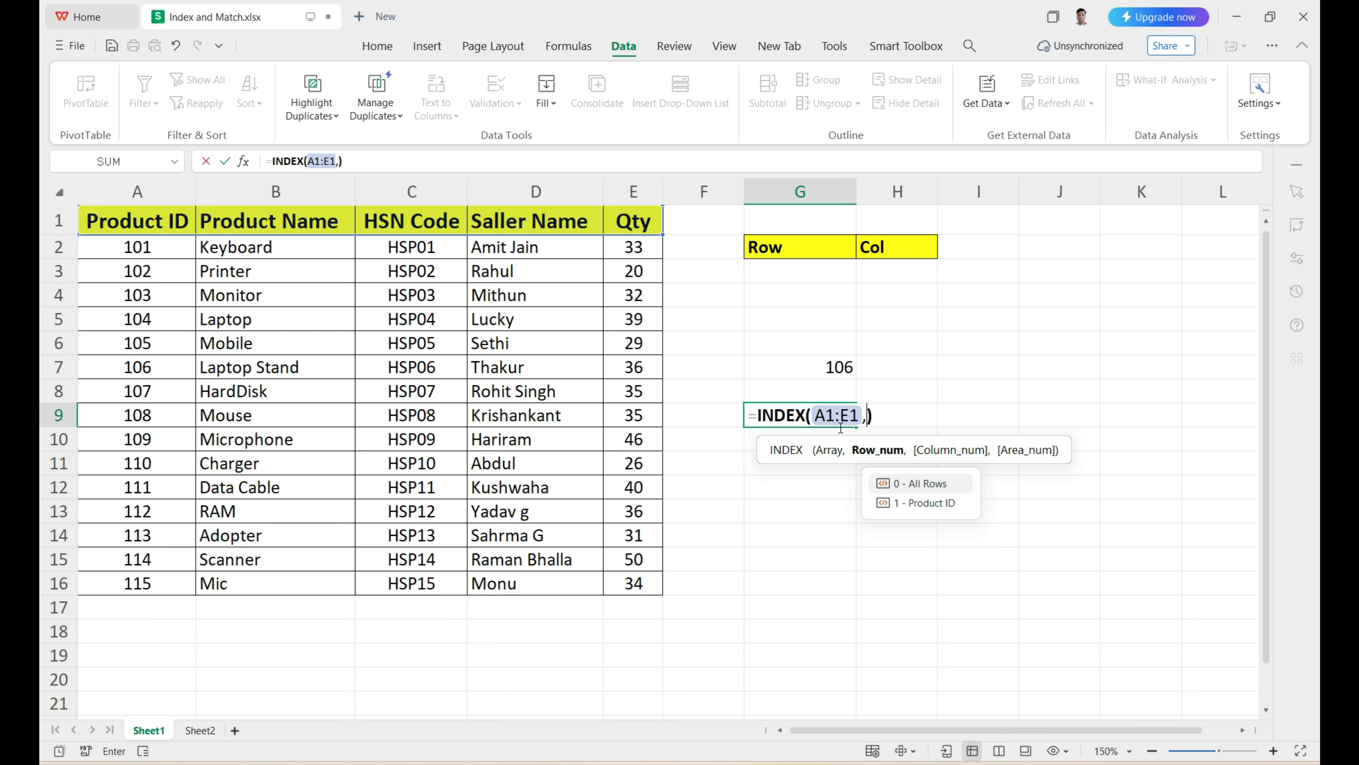
type(",")
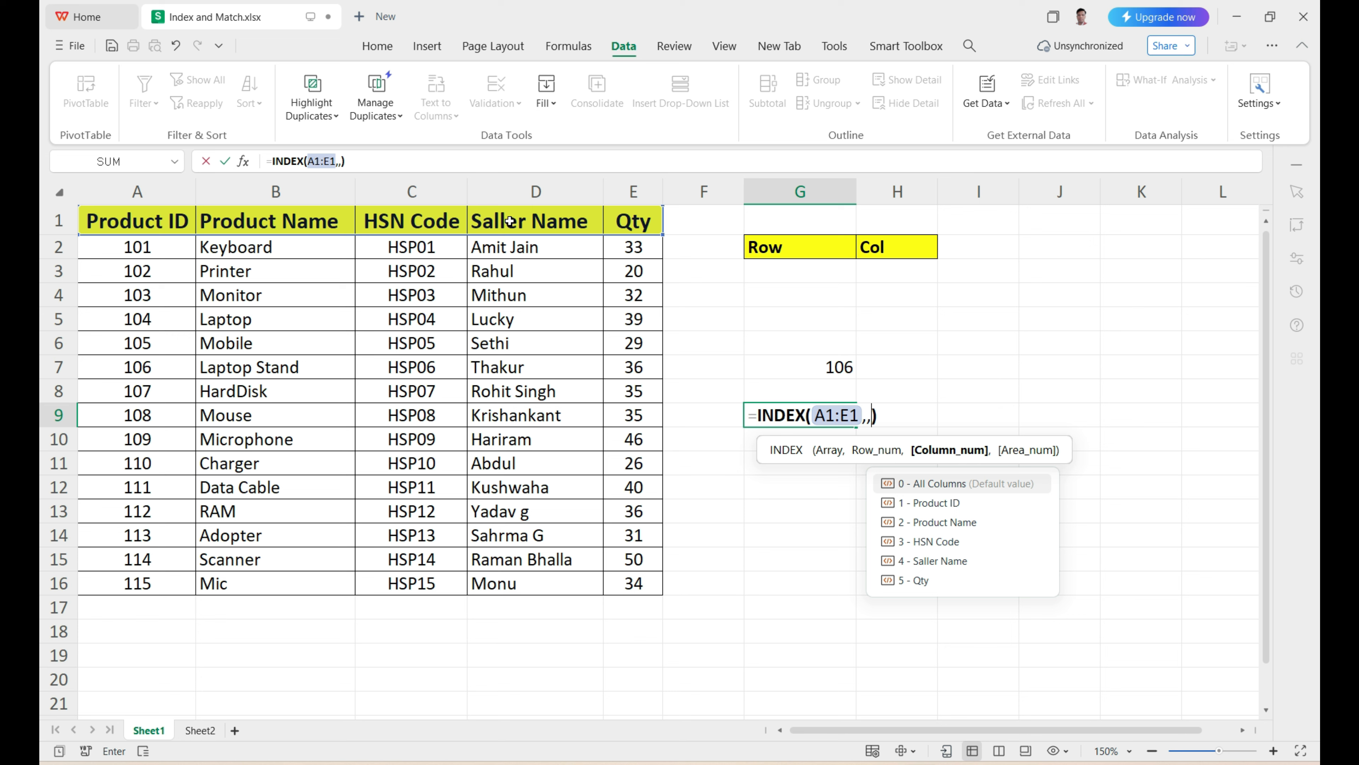
type("4")
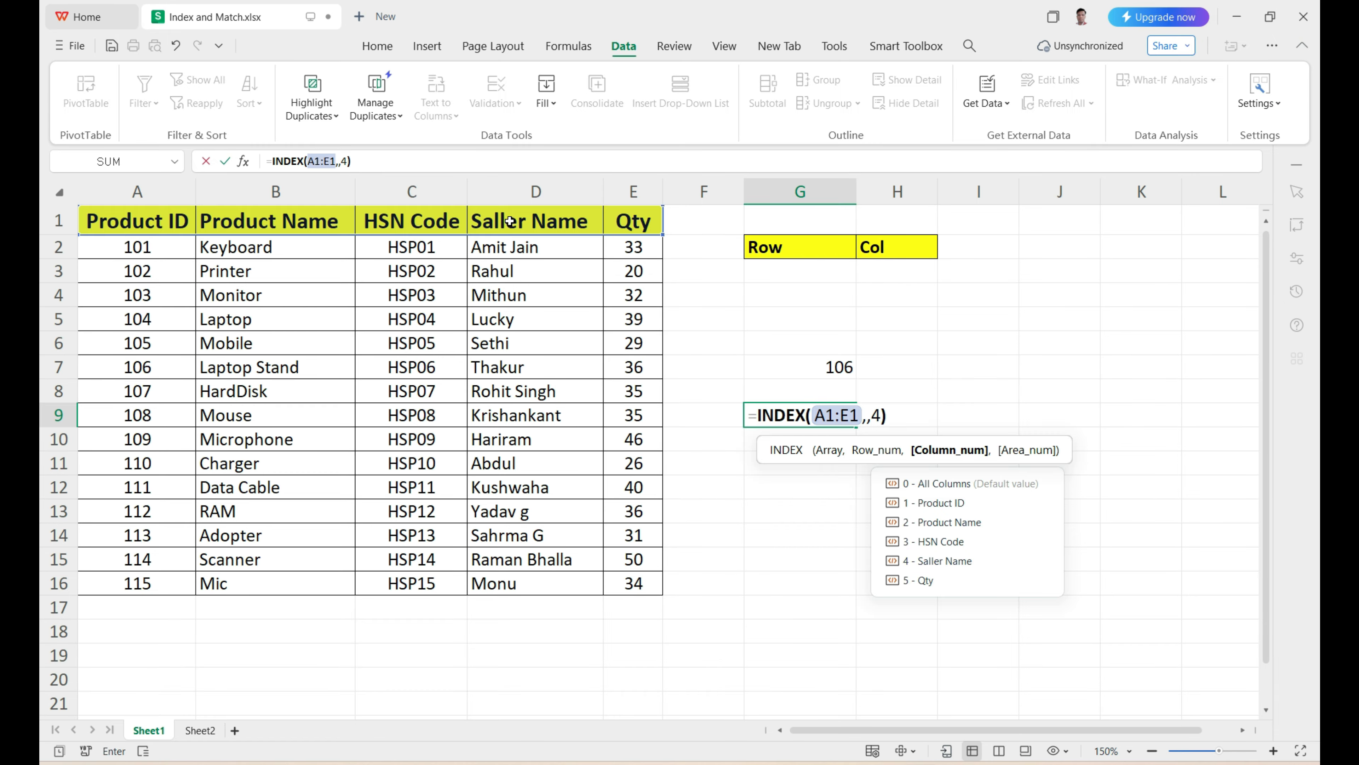
key("Return")
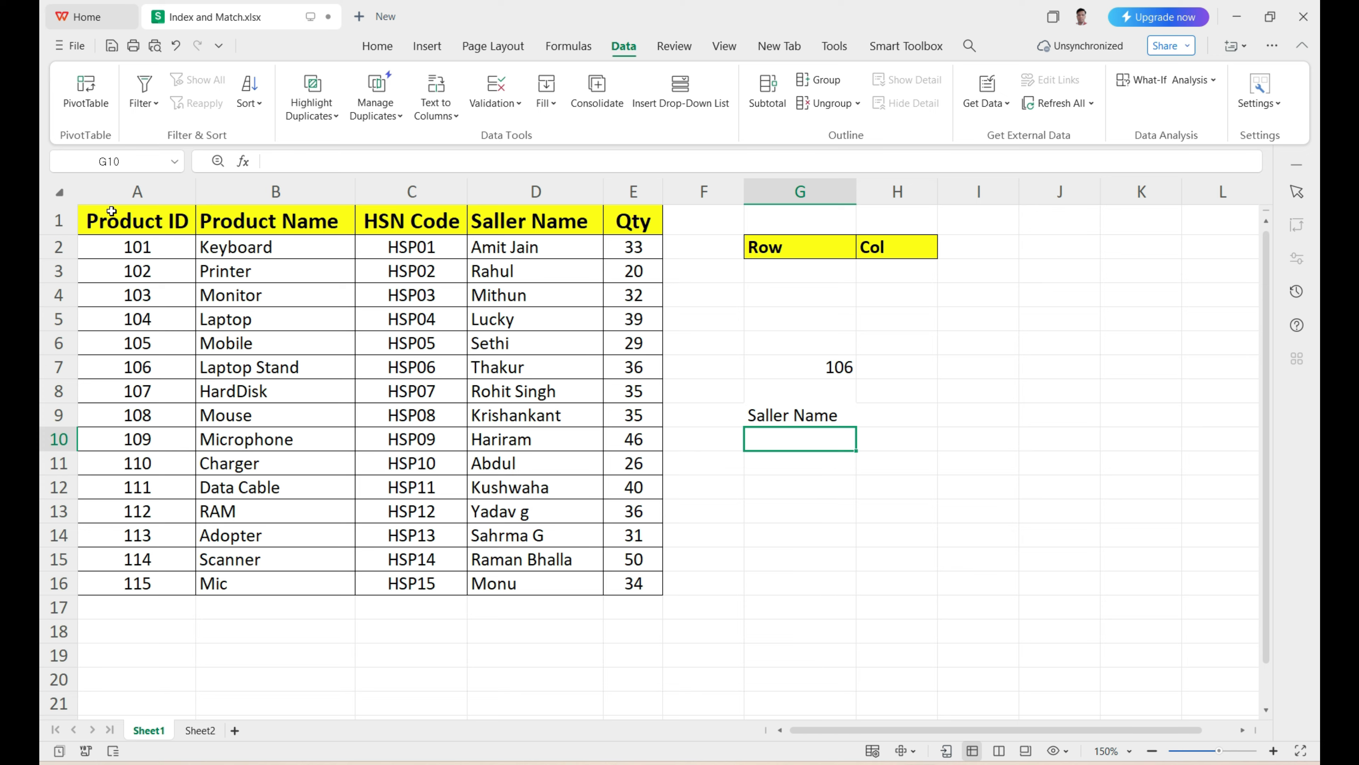
Step: Count across the header cells from Product ID to Saller Name to check the column position
left_click_drag(111, 221, 551, 231)
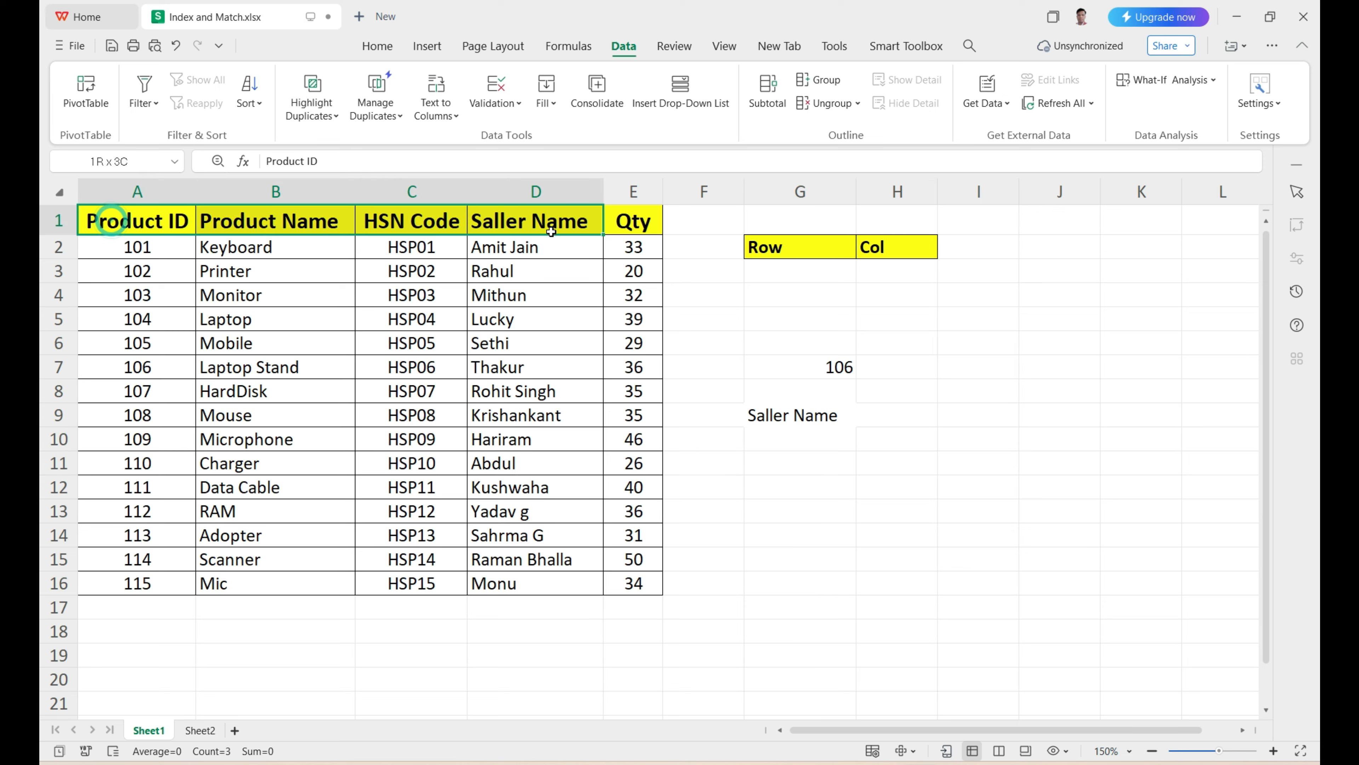
left_click(531, 220)
left_click(166, 215)
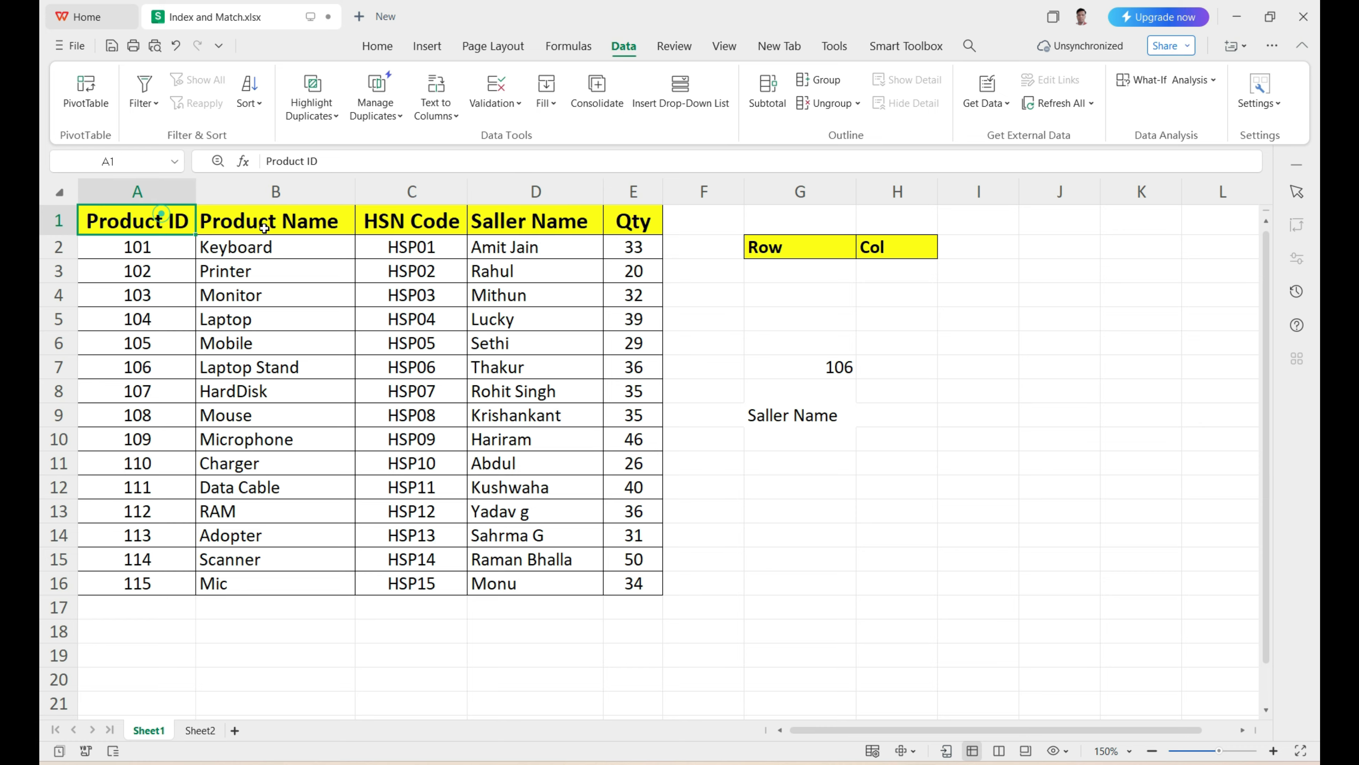
left_click(268, 229)
left_click(373, 230)
left_click(526, 226)
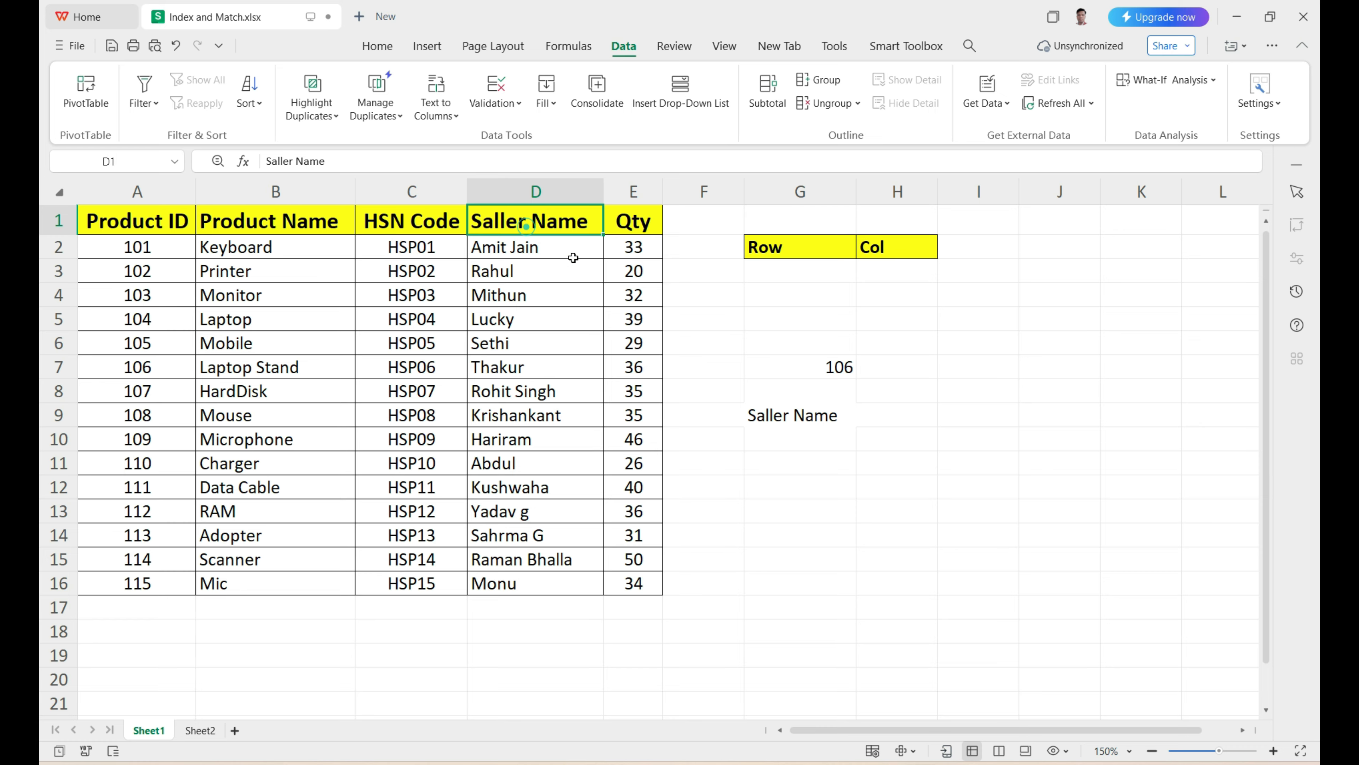
Step: Change the column number in G9's INDEX formula to 5 and check it against header range A1:E1
left_click(823, 420)
double_click(822, 420)
key("Right")
key("Right")
key("Right")
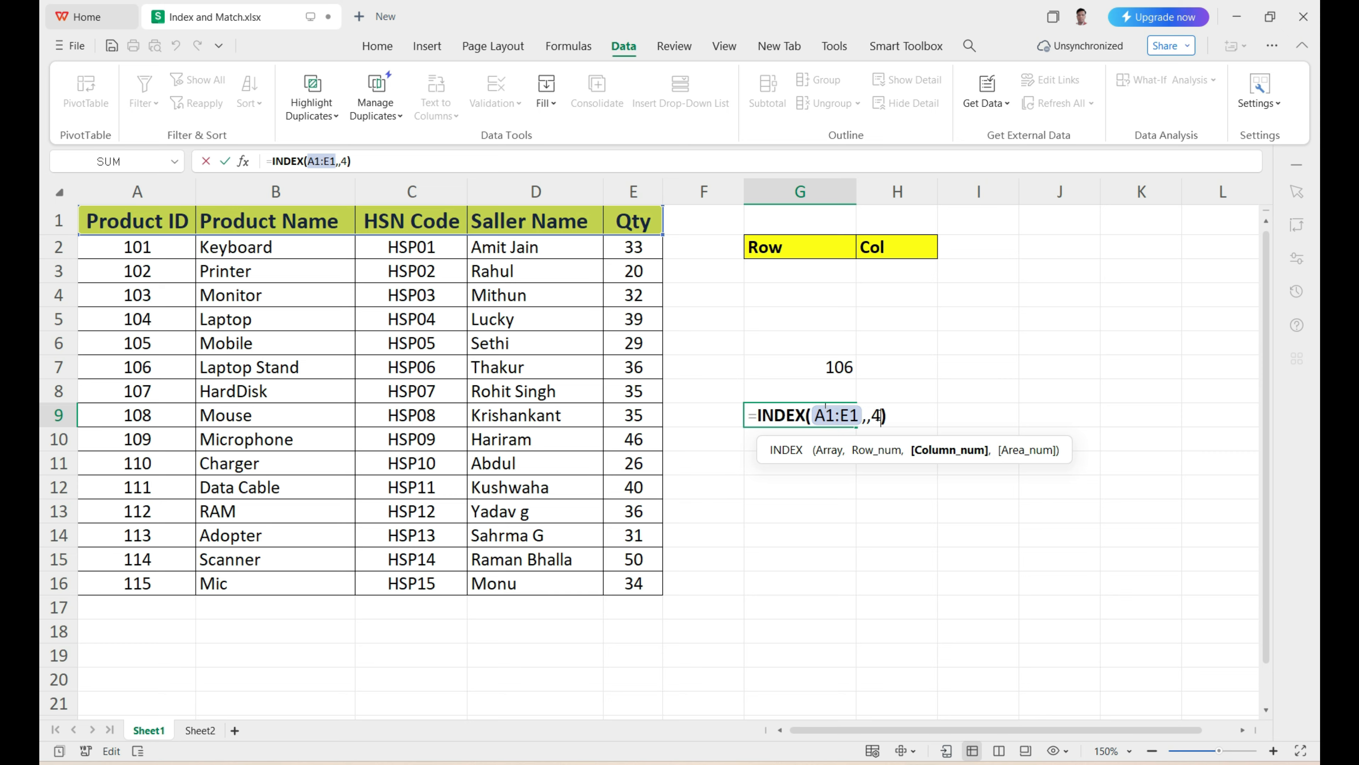
key("BackSpace")
type("5")
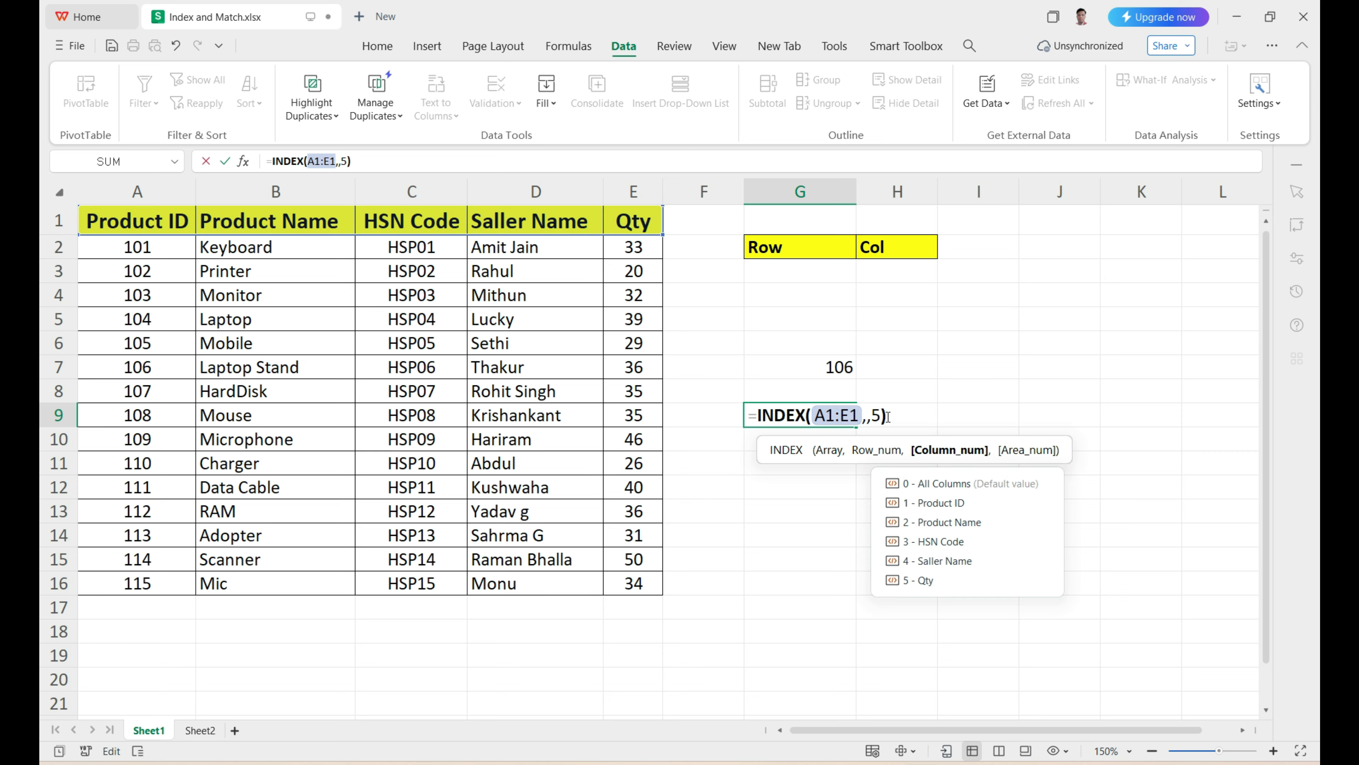
key("Return")
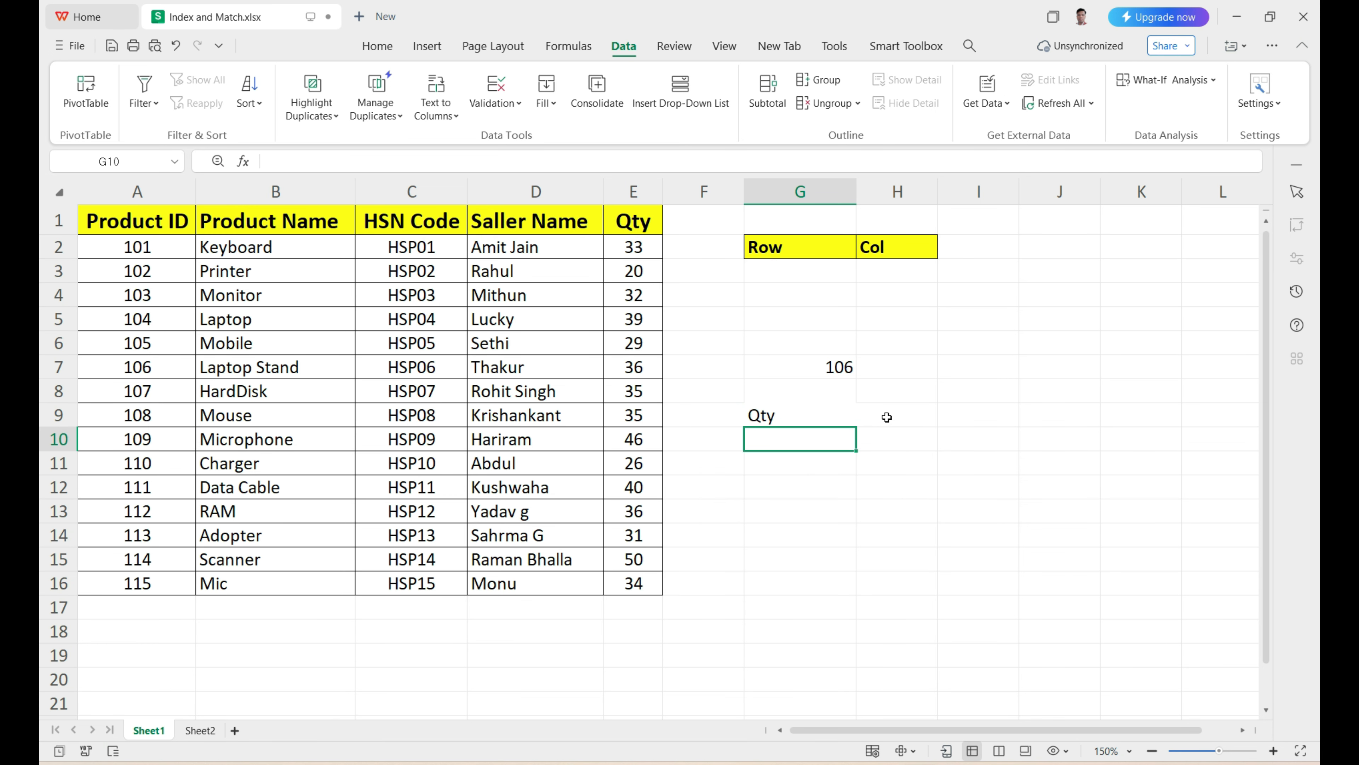
left_click(832, 416)
left_click_drag(123, 217, 634, 220)
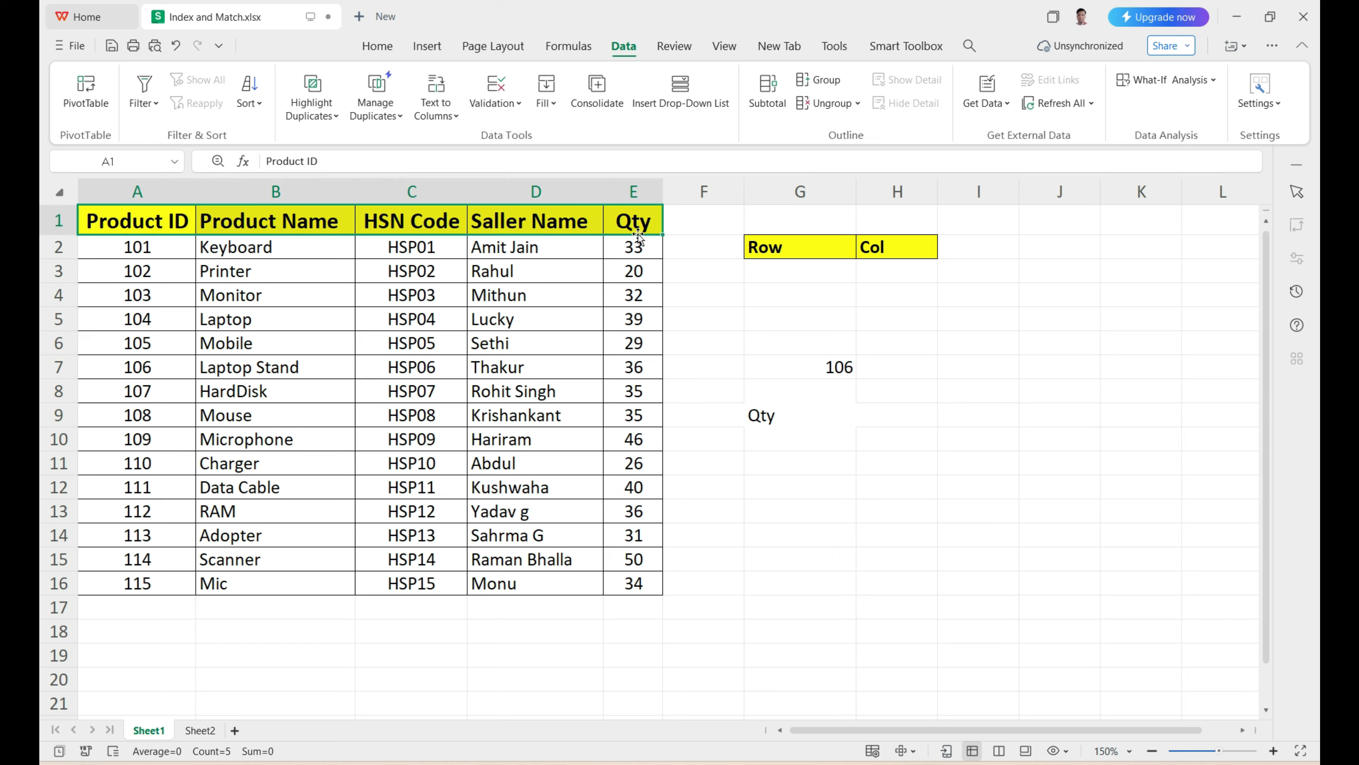
left_click(813, 423)
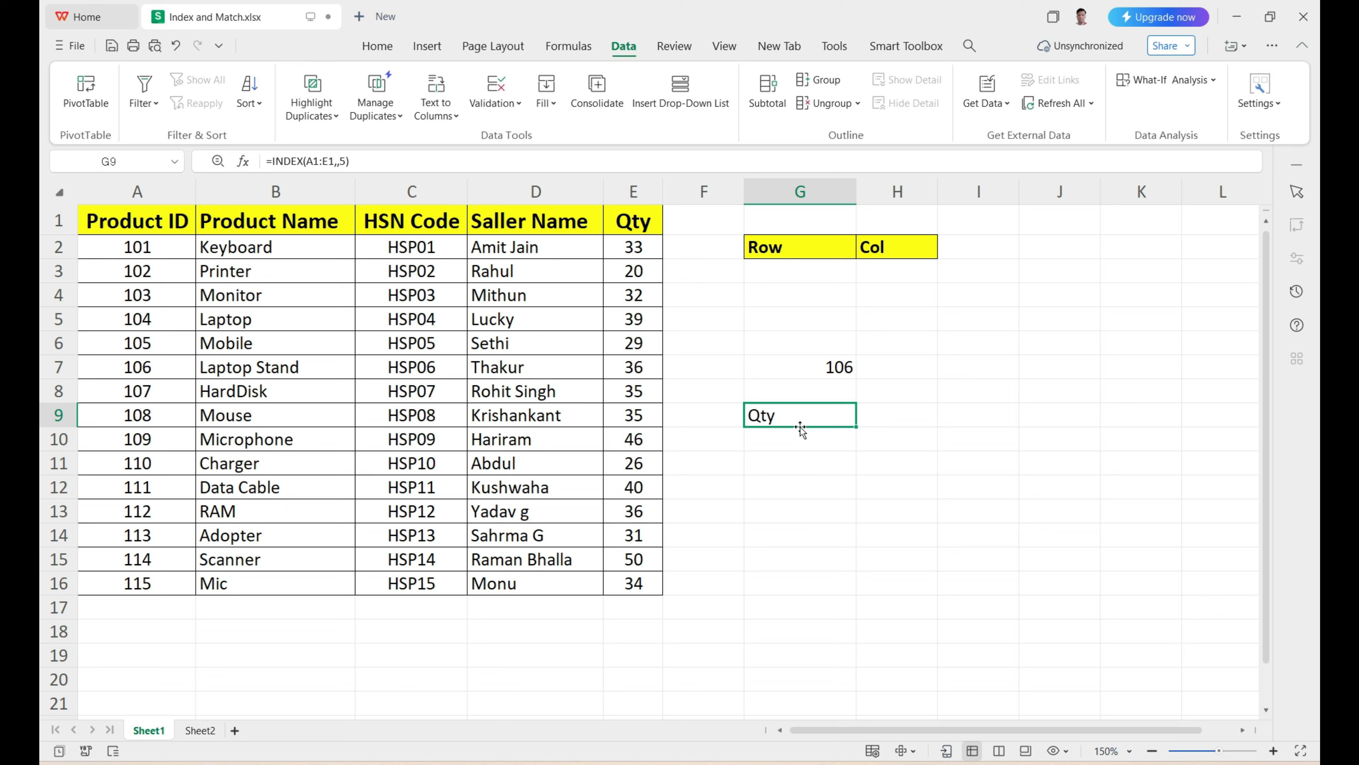
Step: Enter =INDEX(A1:E16,8,5) in cell G11 to return the Qty value from the eighth row of the product table
left_click(790, 466)
type("=")
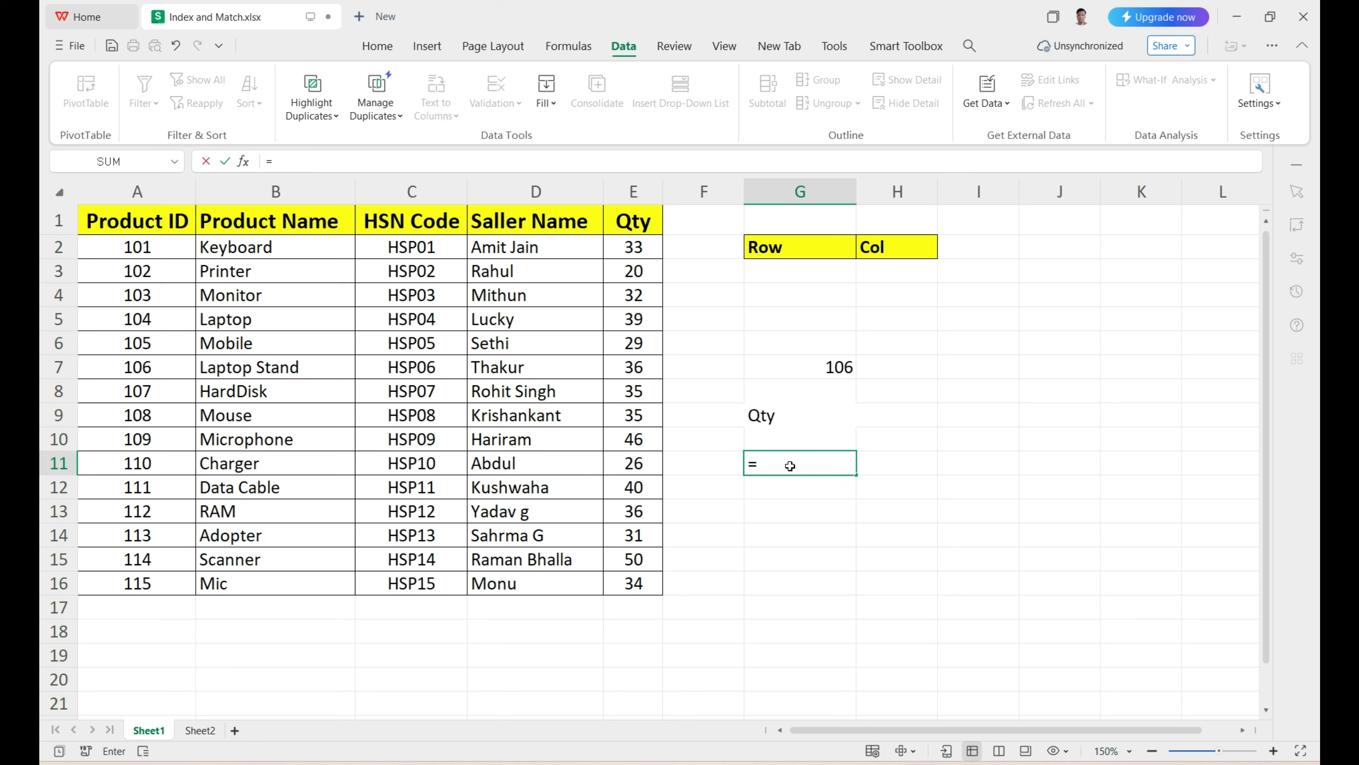
type("index(")
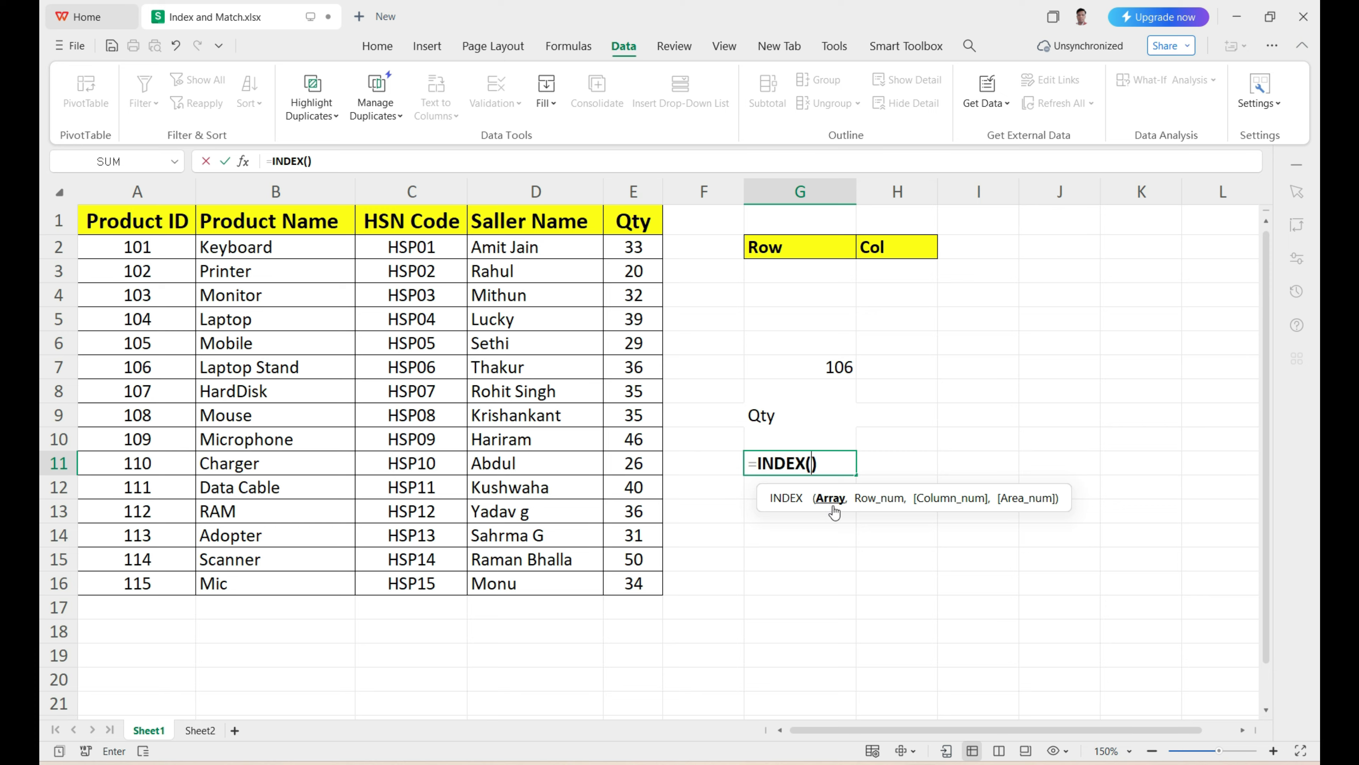
mouse_move(156, 225)
left_mouse_down()
mouse_move(535, 466)
mouse_move(589, 560)
mouse_move(630, 588)
left_mouse_up()
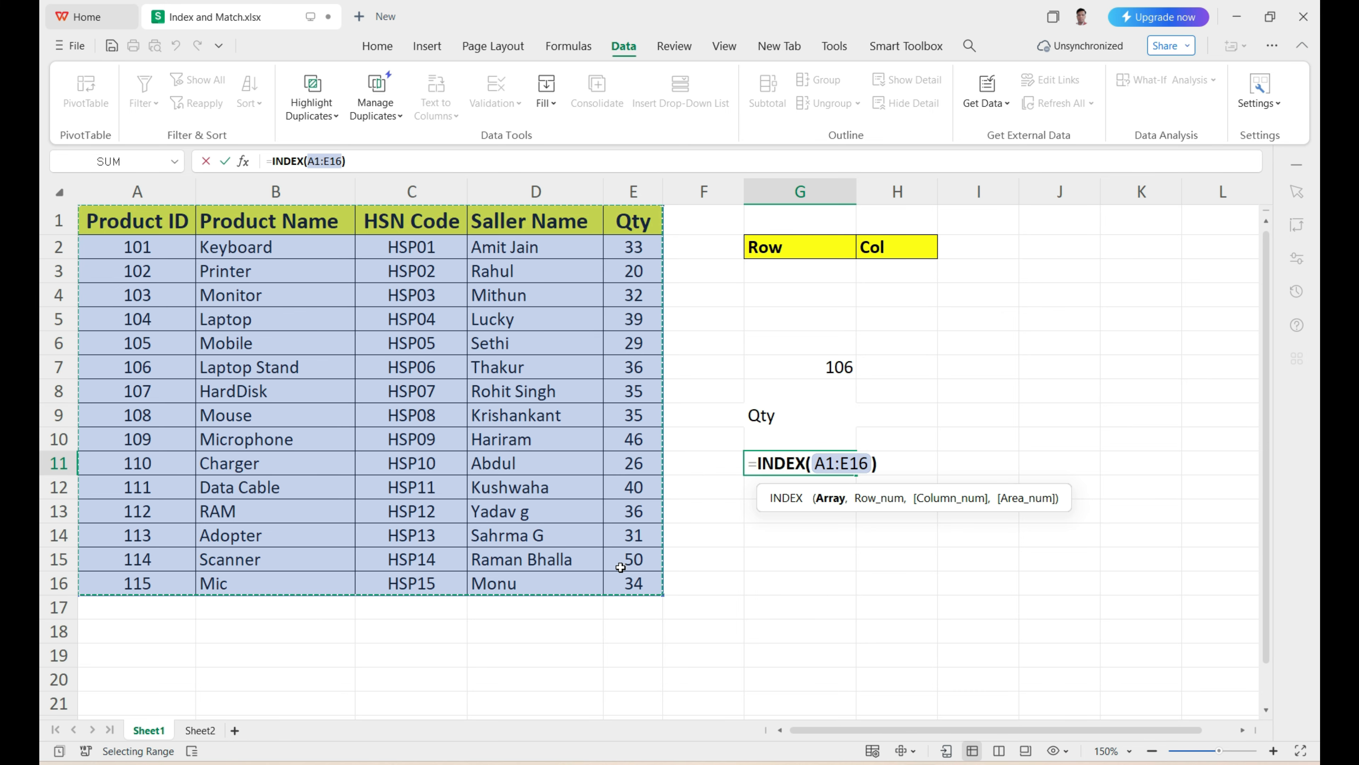
type(",")
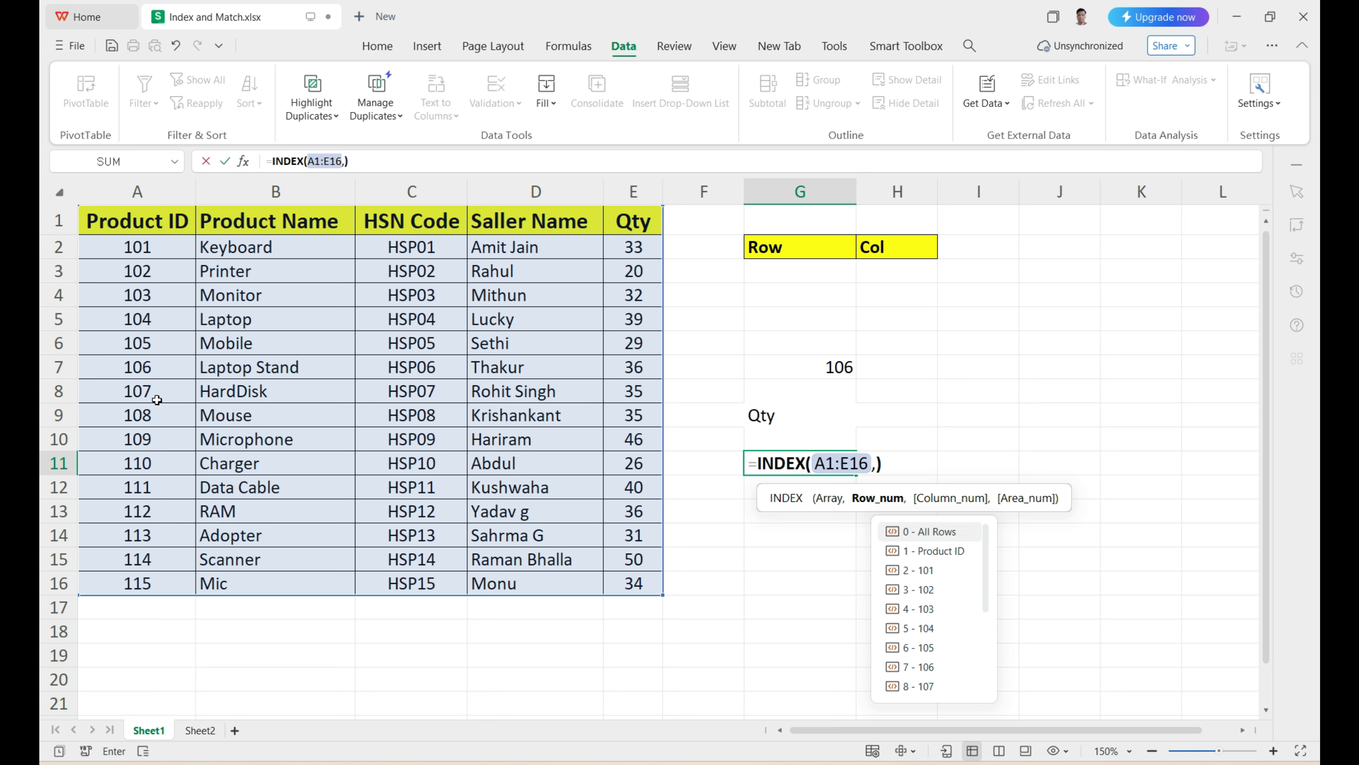
type("8")
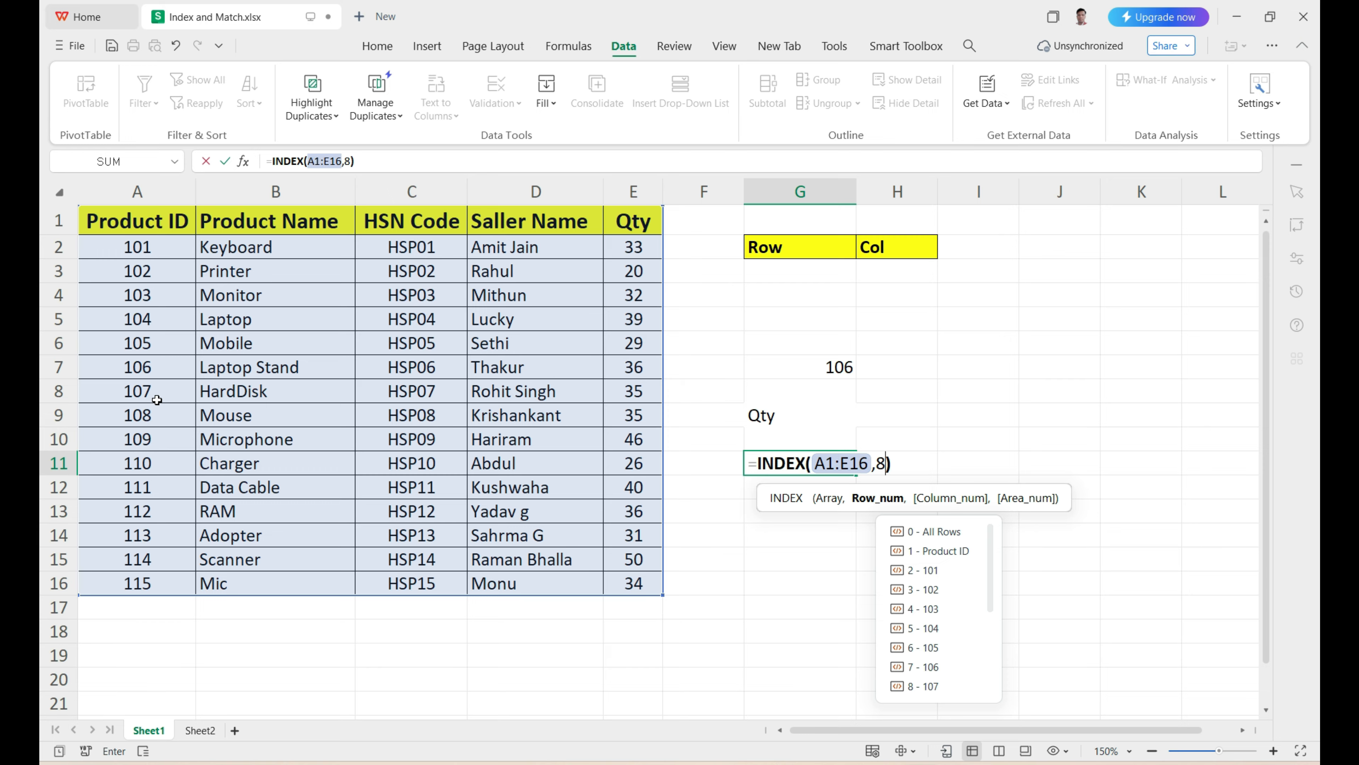
type(",")
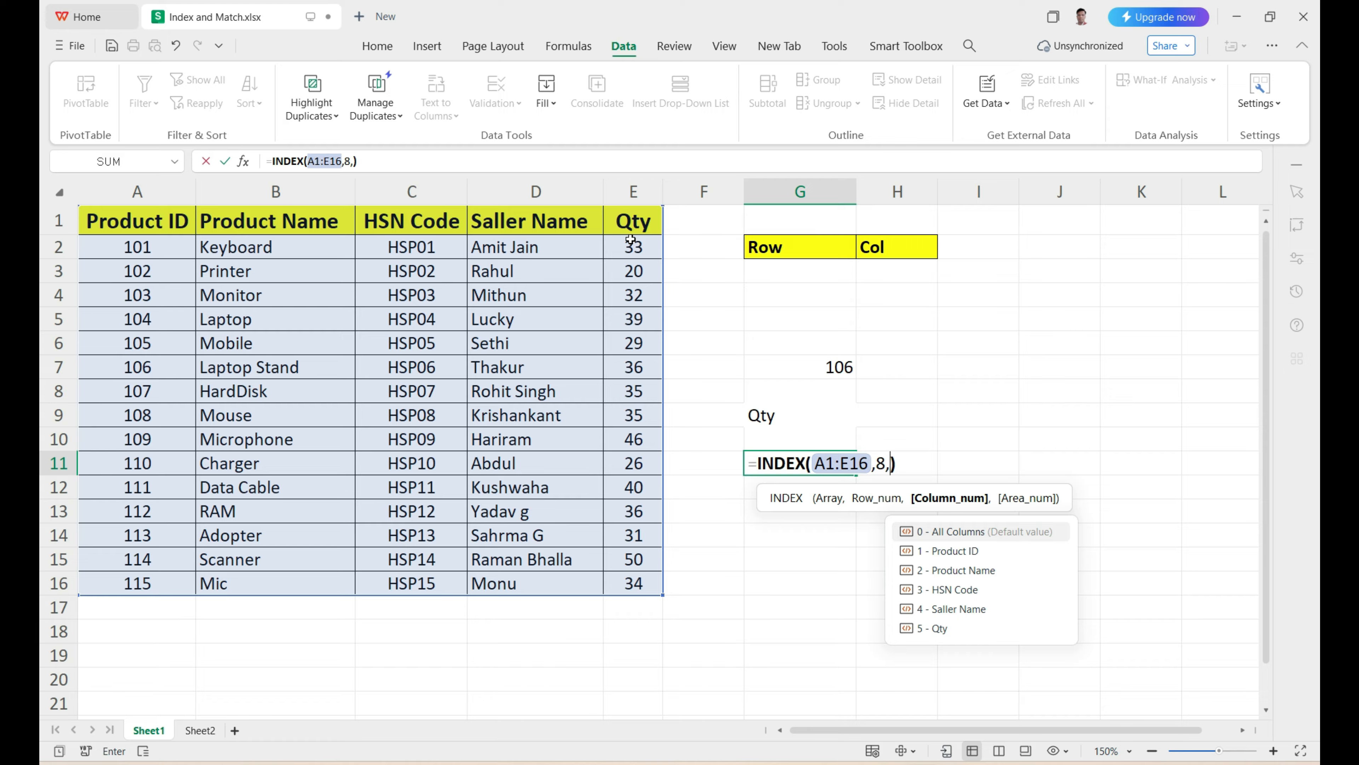
type("5")
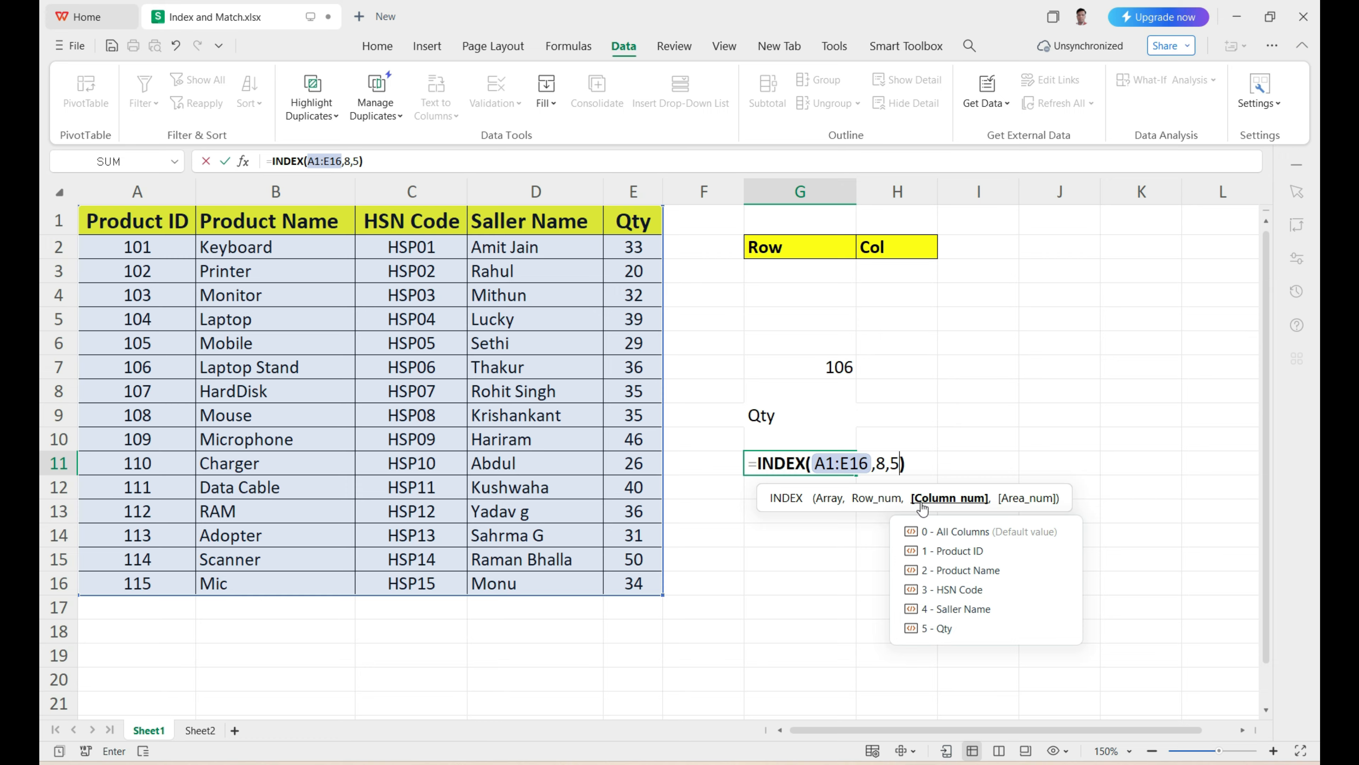
mouse_move(929, 509)
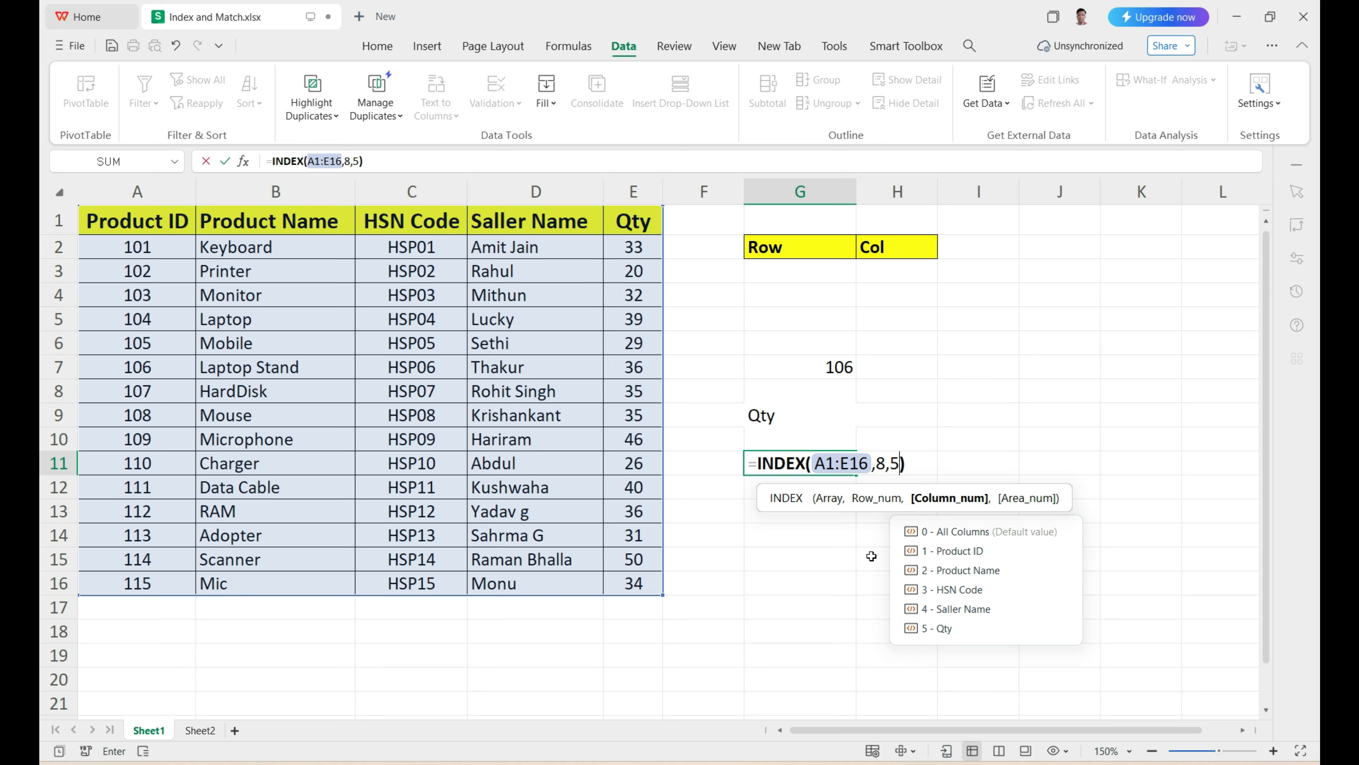
key("Return")
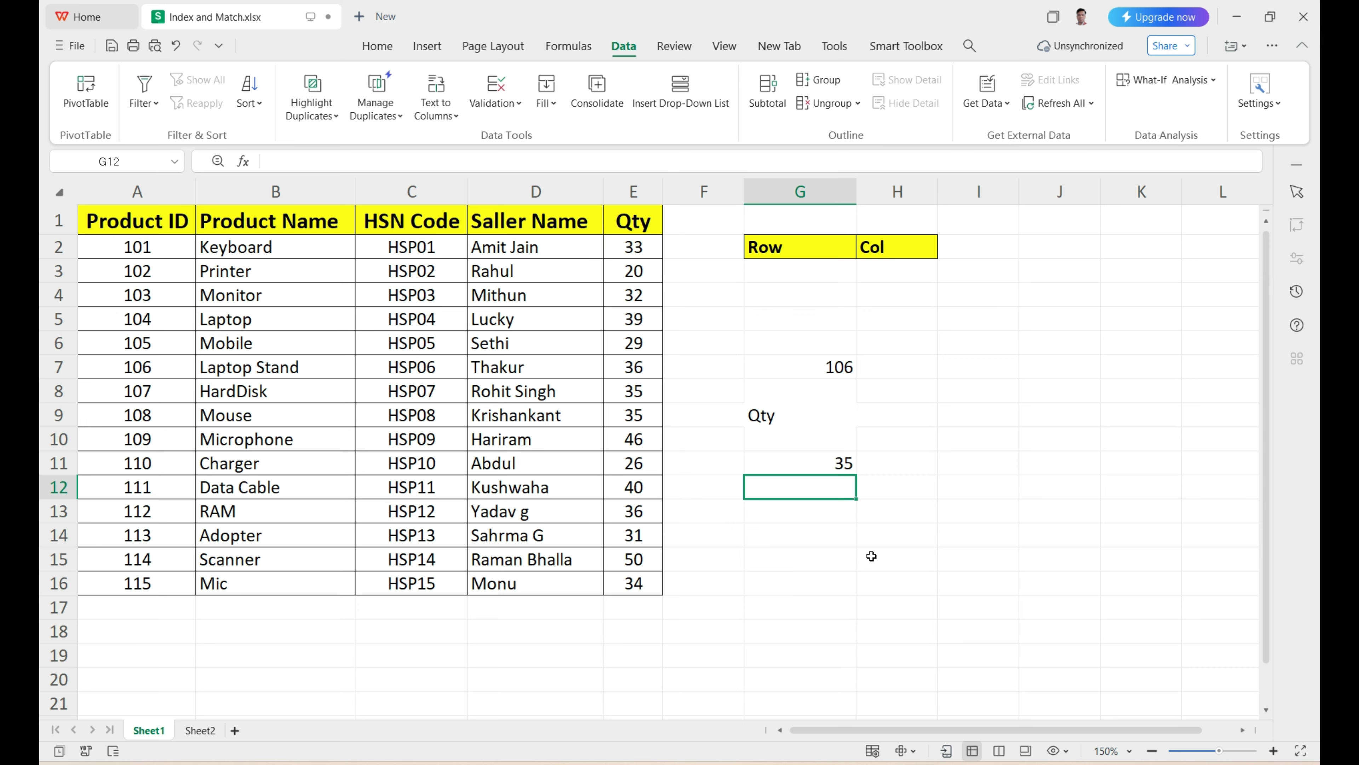
Step: Inspect the array, row number and column number arguments of the INDEX formula in G11
left_click(823, 462)
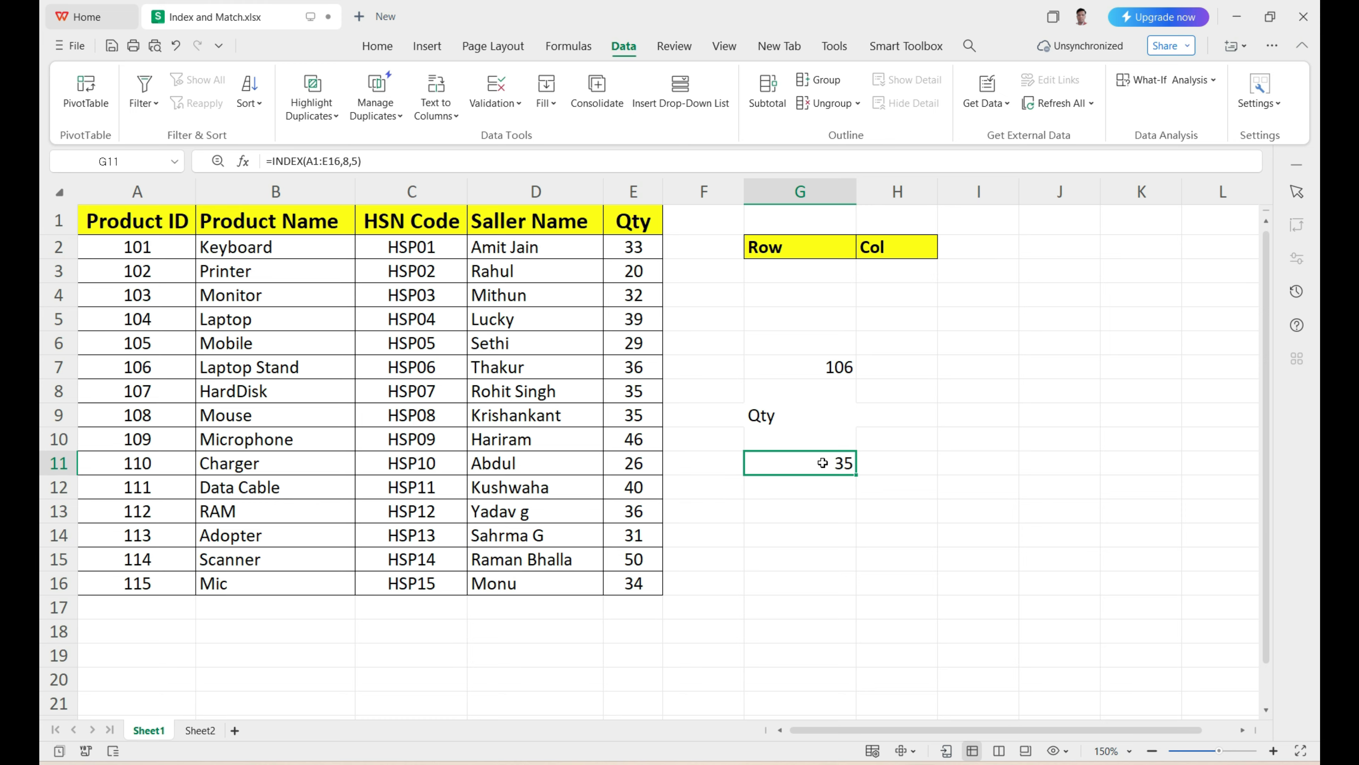
double_click(823, 463)
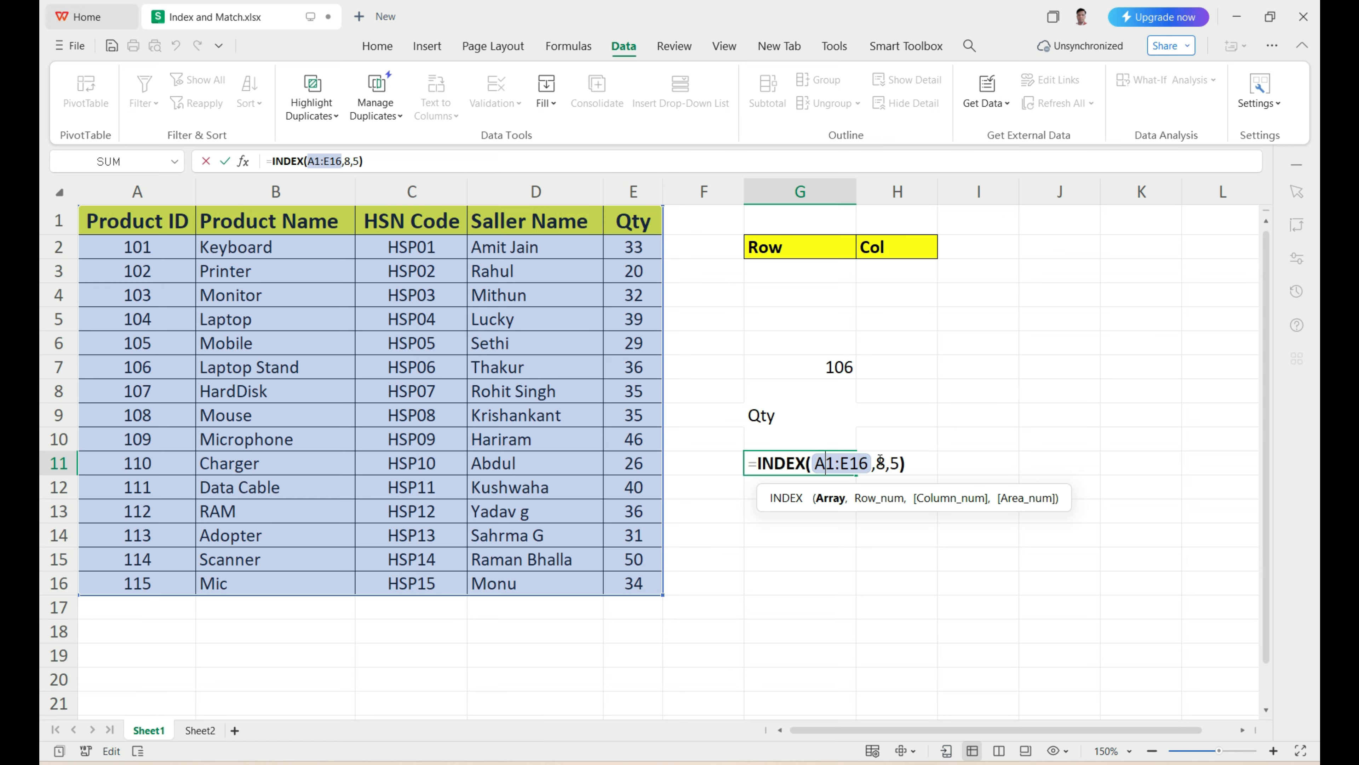
key("Return")
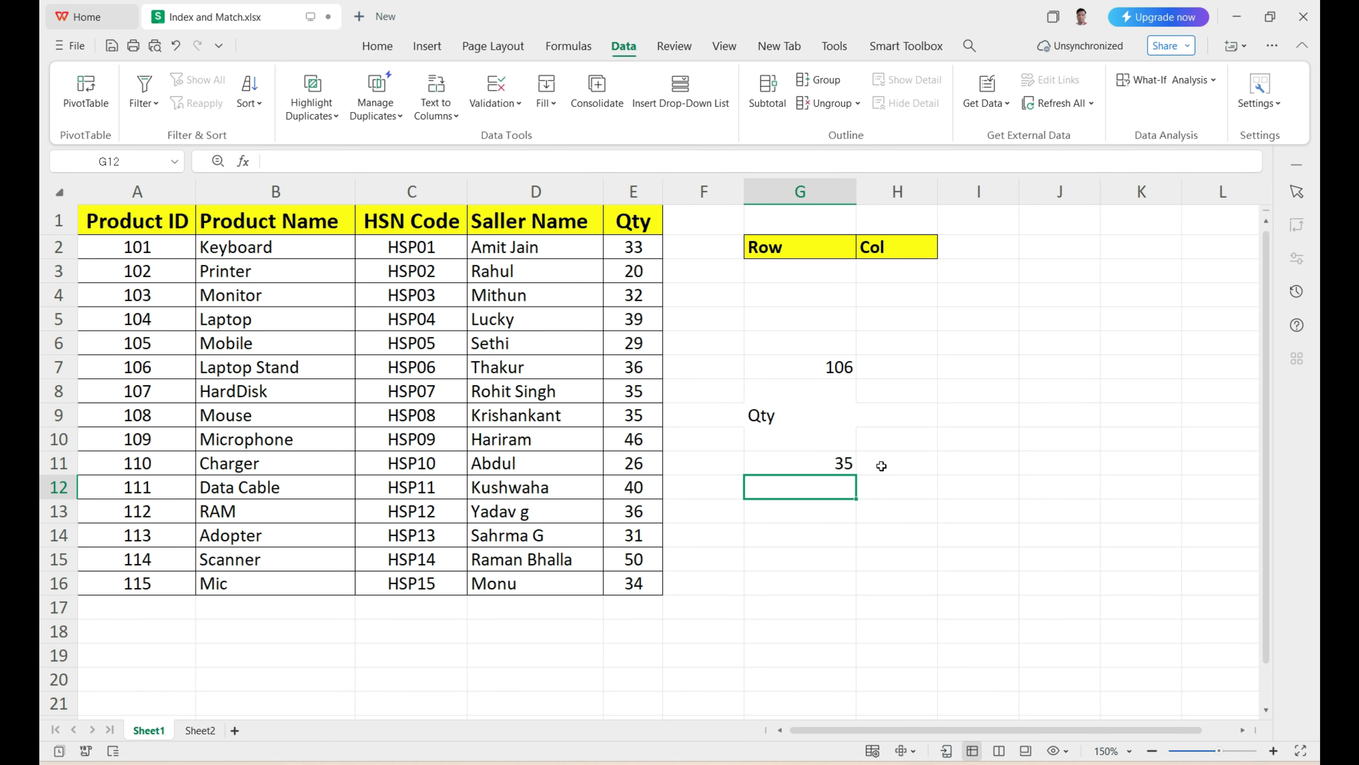
Step: Change the row number in G11's INDEX formula to 10
double_click(839, 467)
left_click(881, 463)
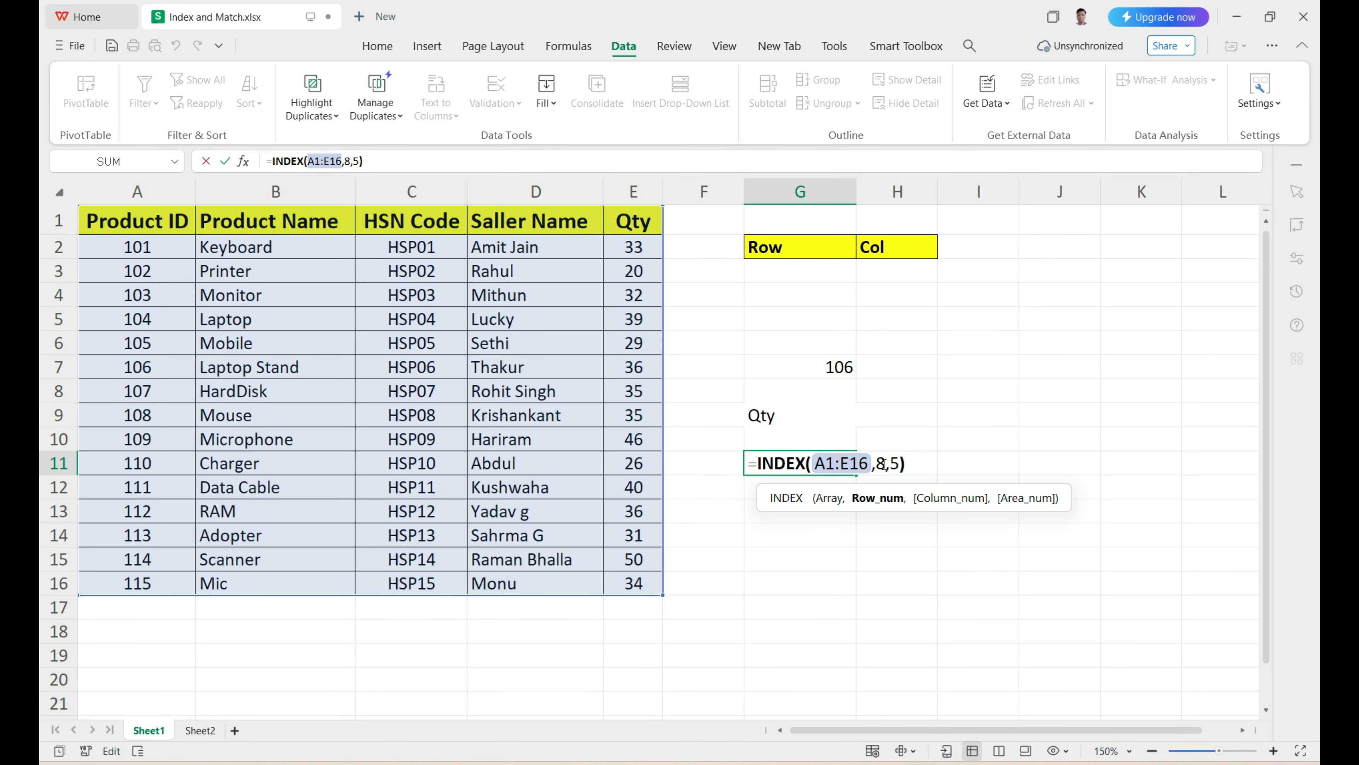
left_click(883, 463)
key("BackSpace")
type("1")
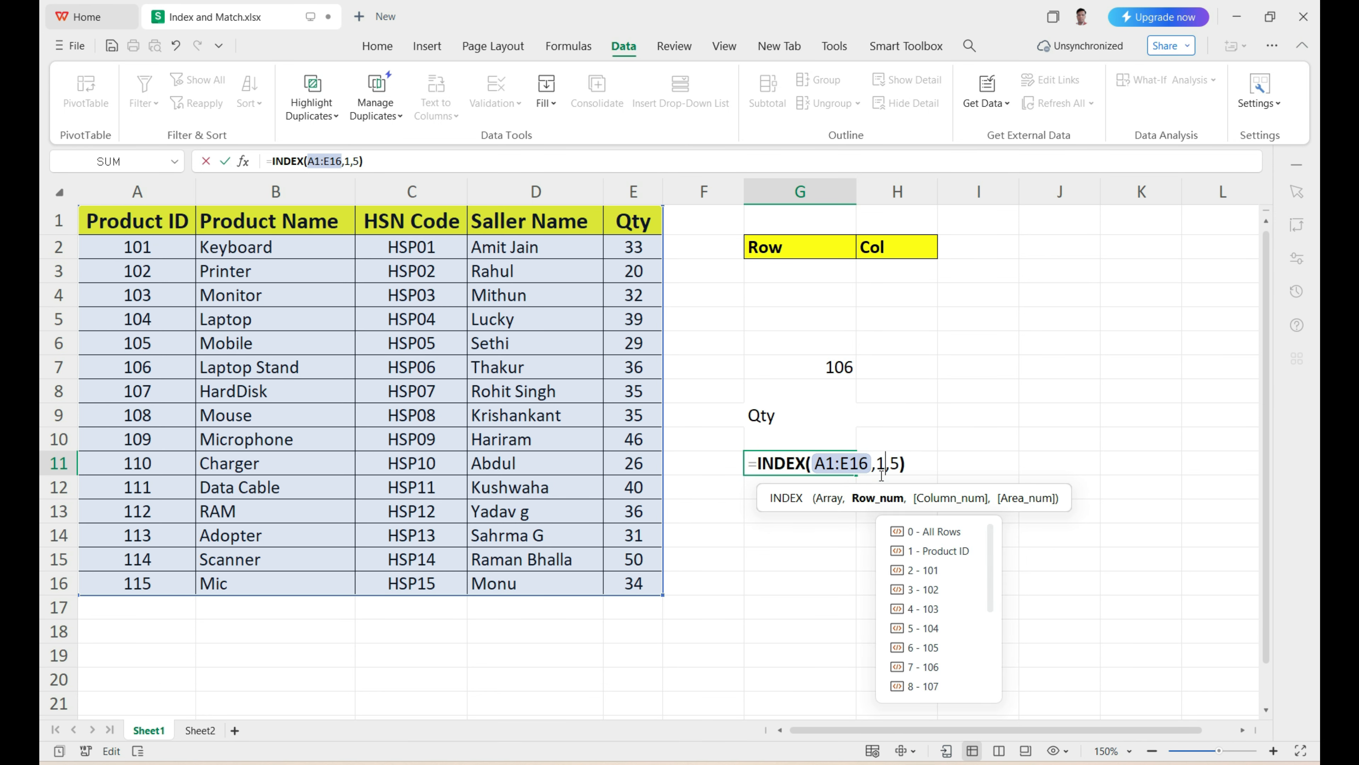
type("0")
key("Return")
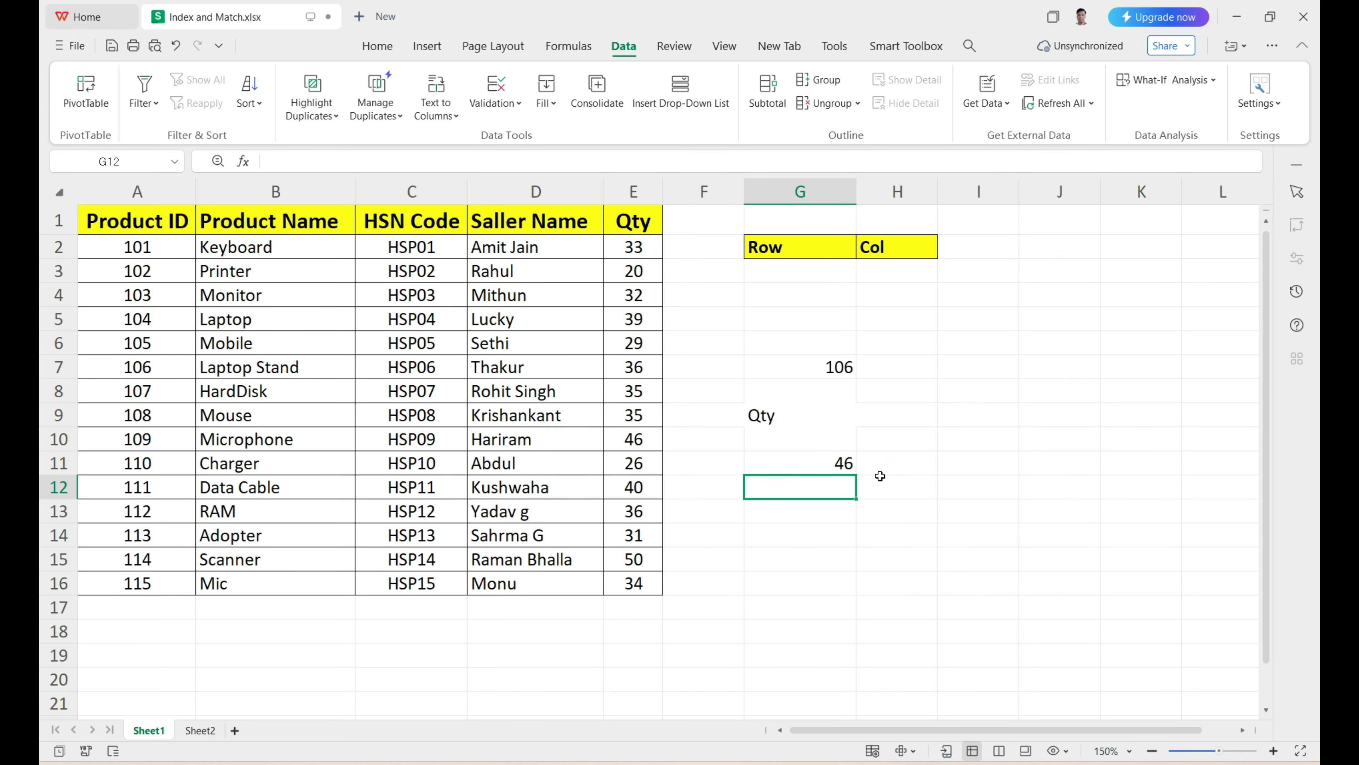
Step: Check G11's INDEX arguments against row 10 of the table across to its Qty cell, and review the results in G7:G11
left_click(835, 460)
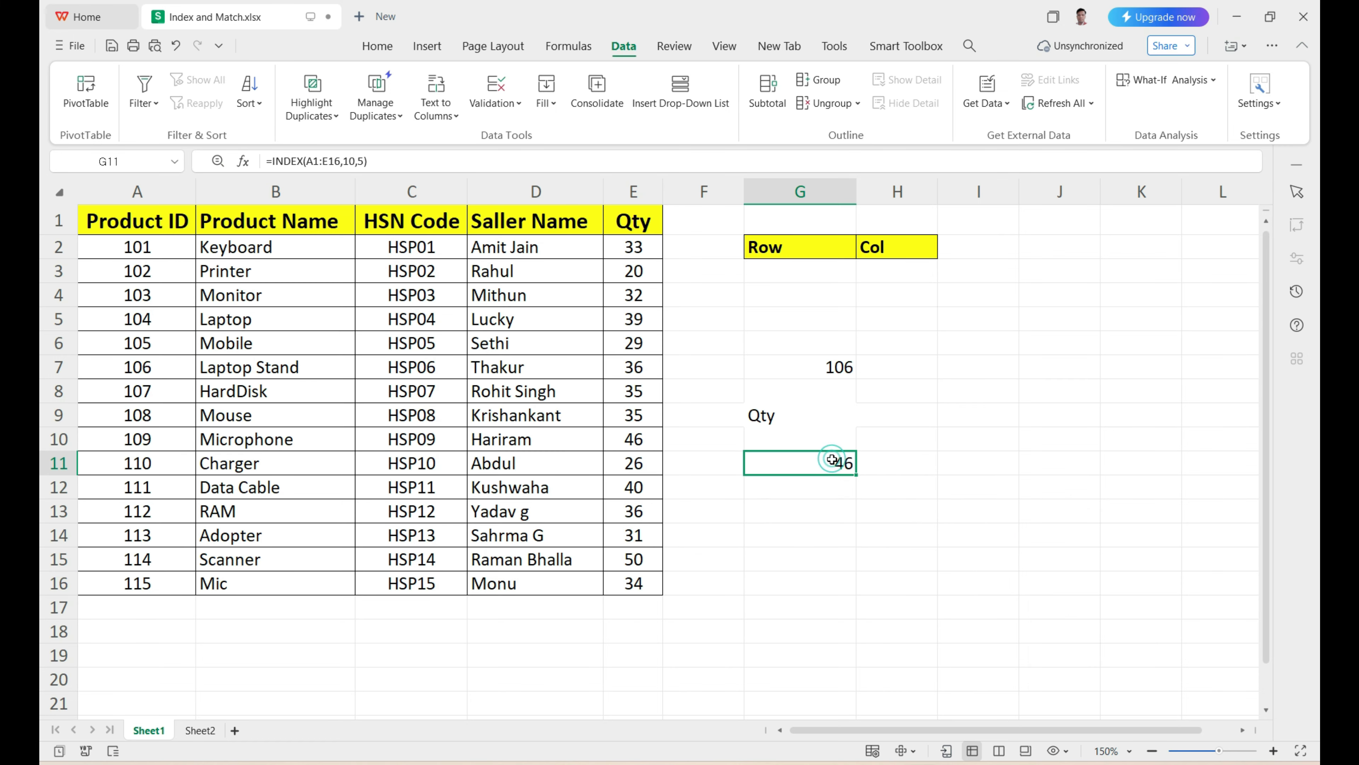
double_click(810, 463)
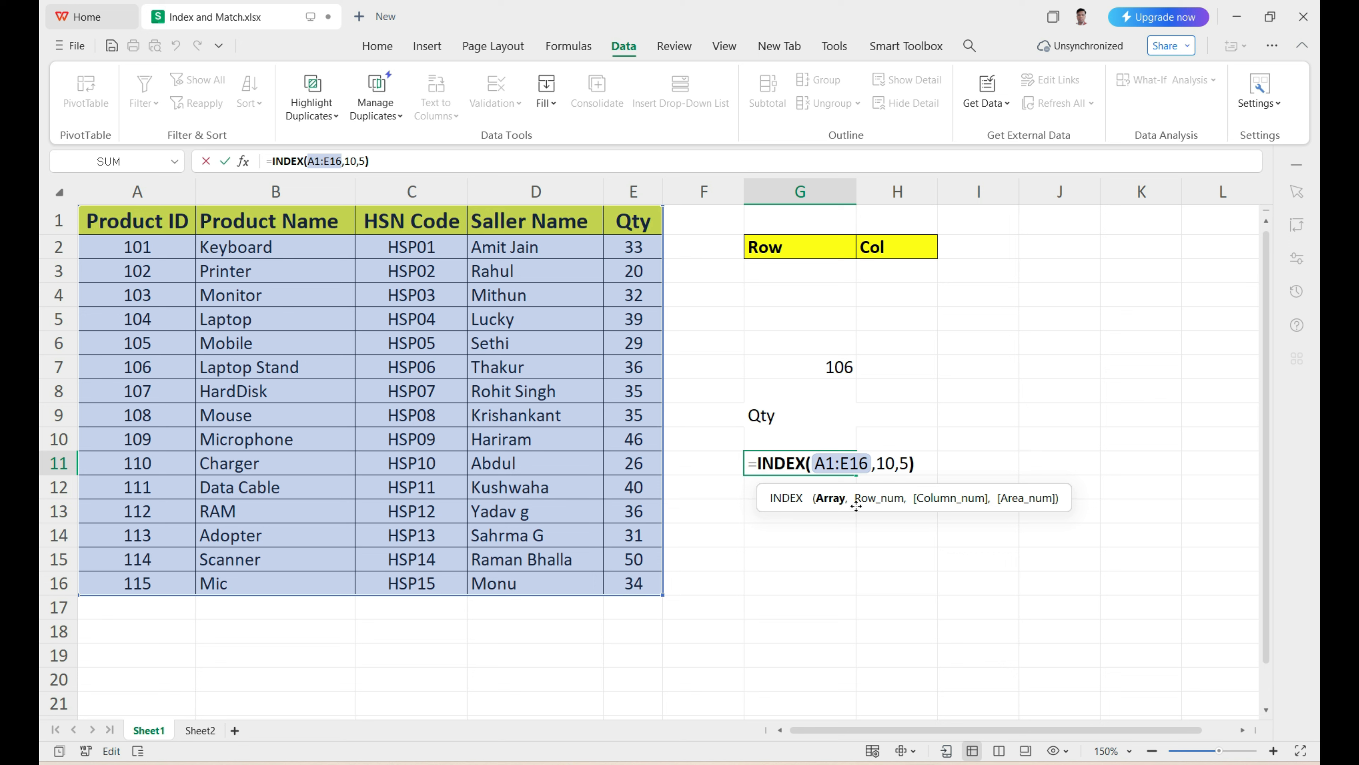
left_click(886, 462)
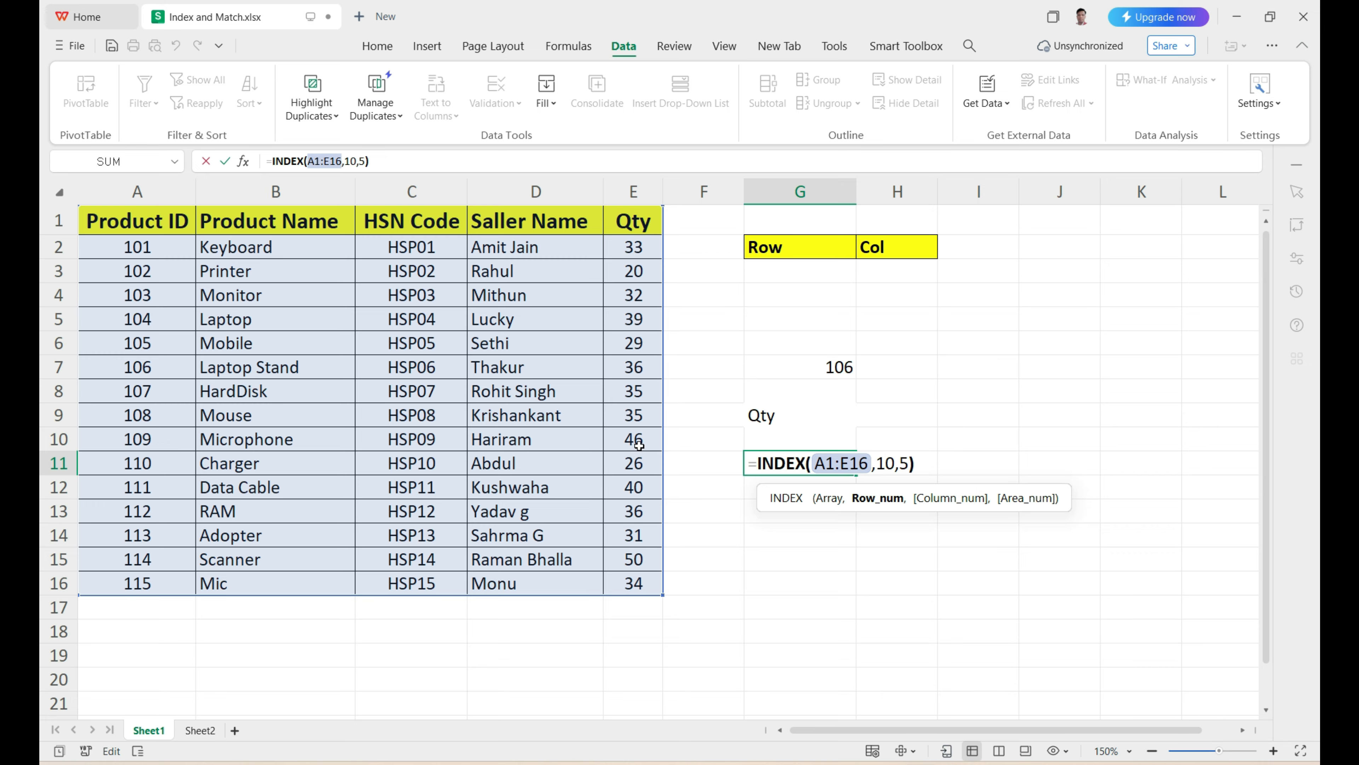
key("Return")
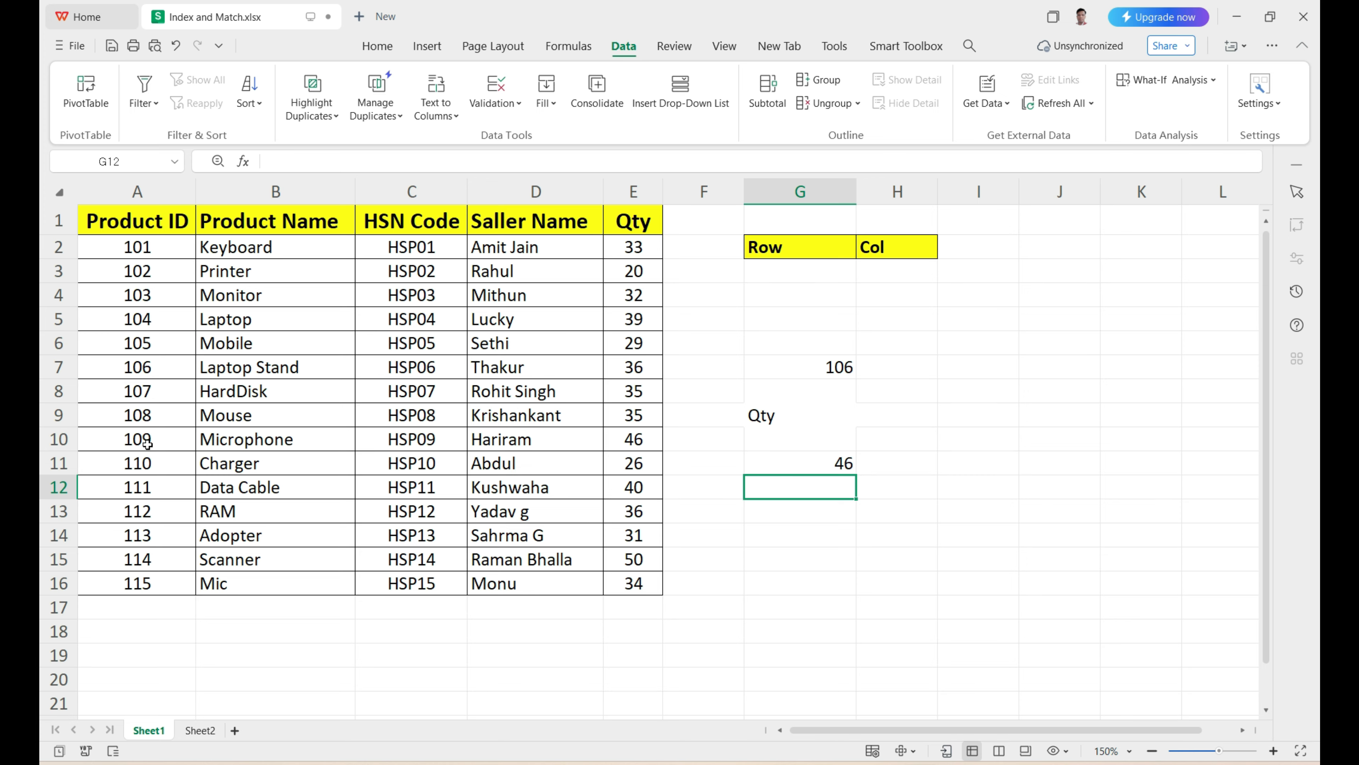
left_click_drag(144, 440, 631, 440)
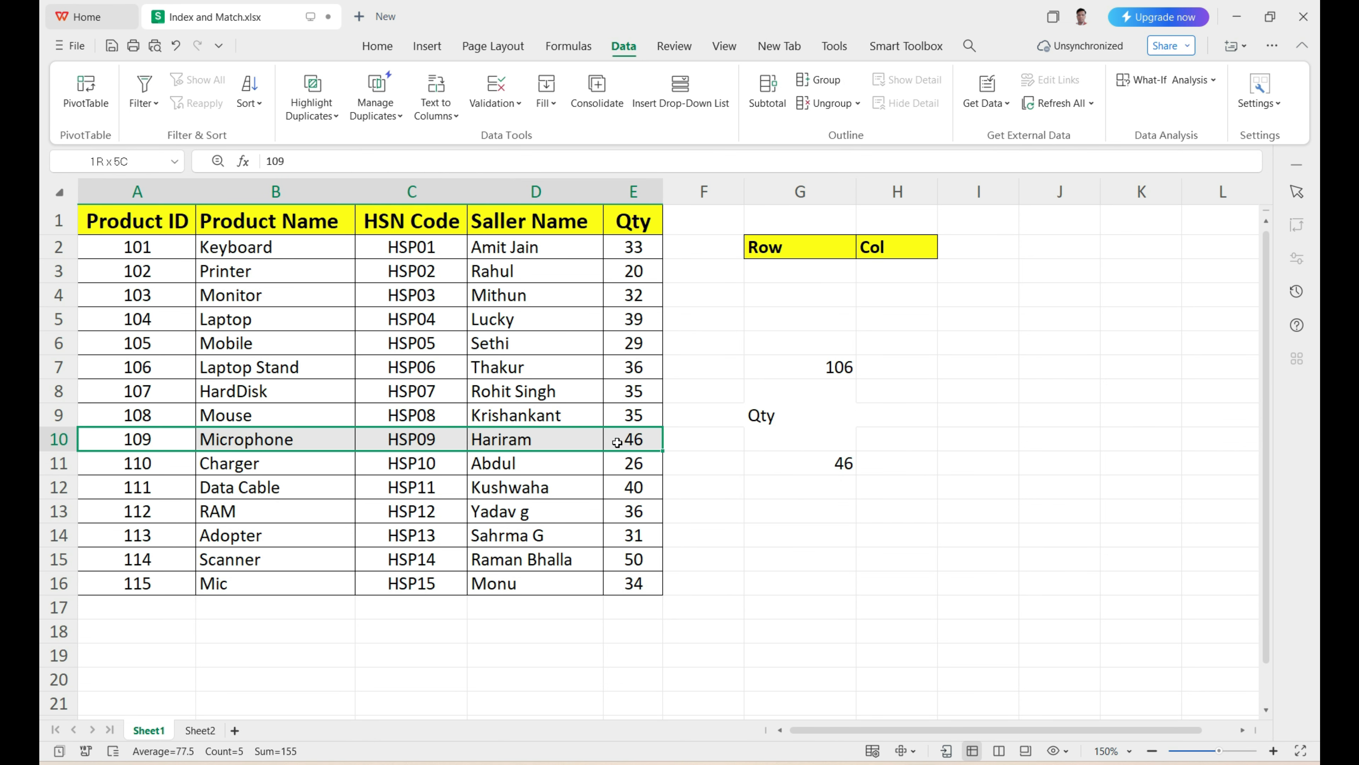
left_click(631, 439)
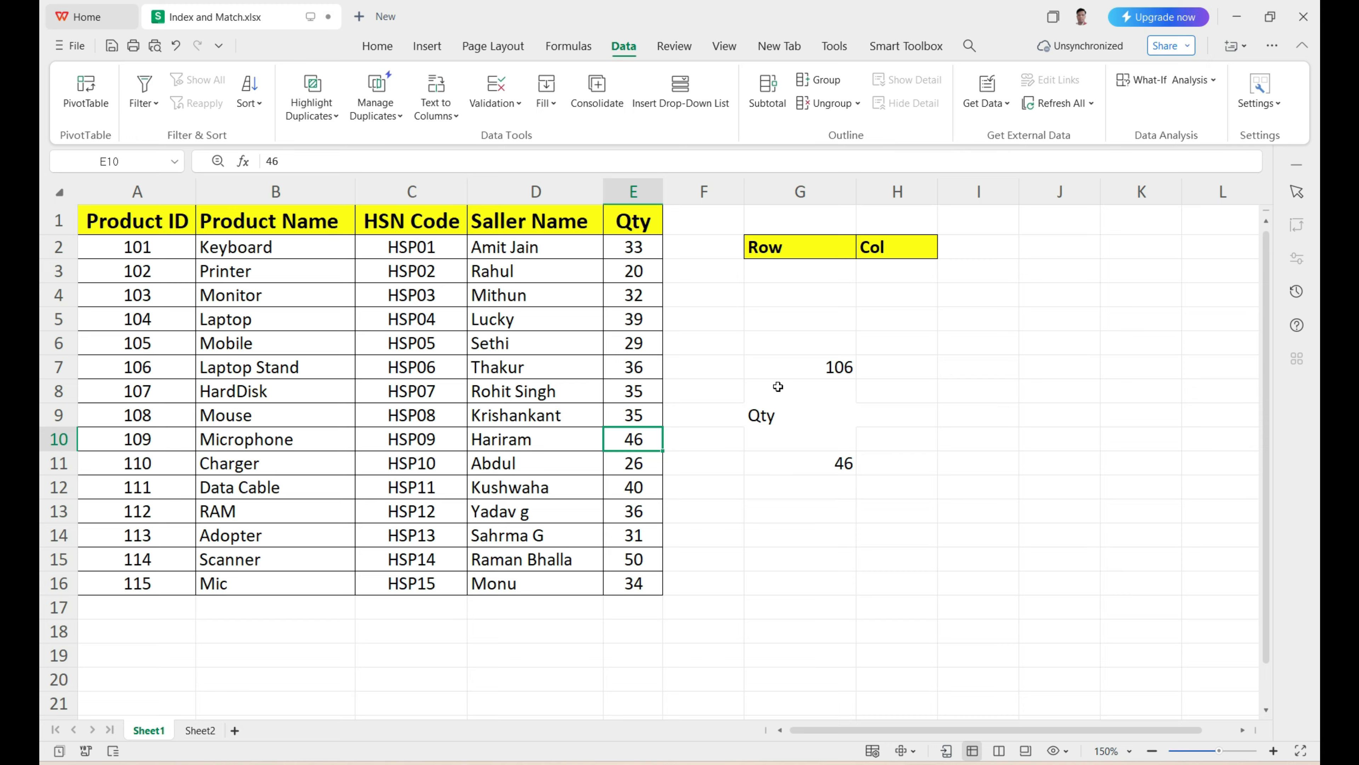
left_click_drag(781, 372, 813, 461)
left_click(816, 434)
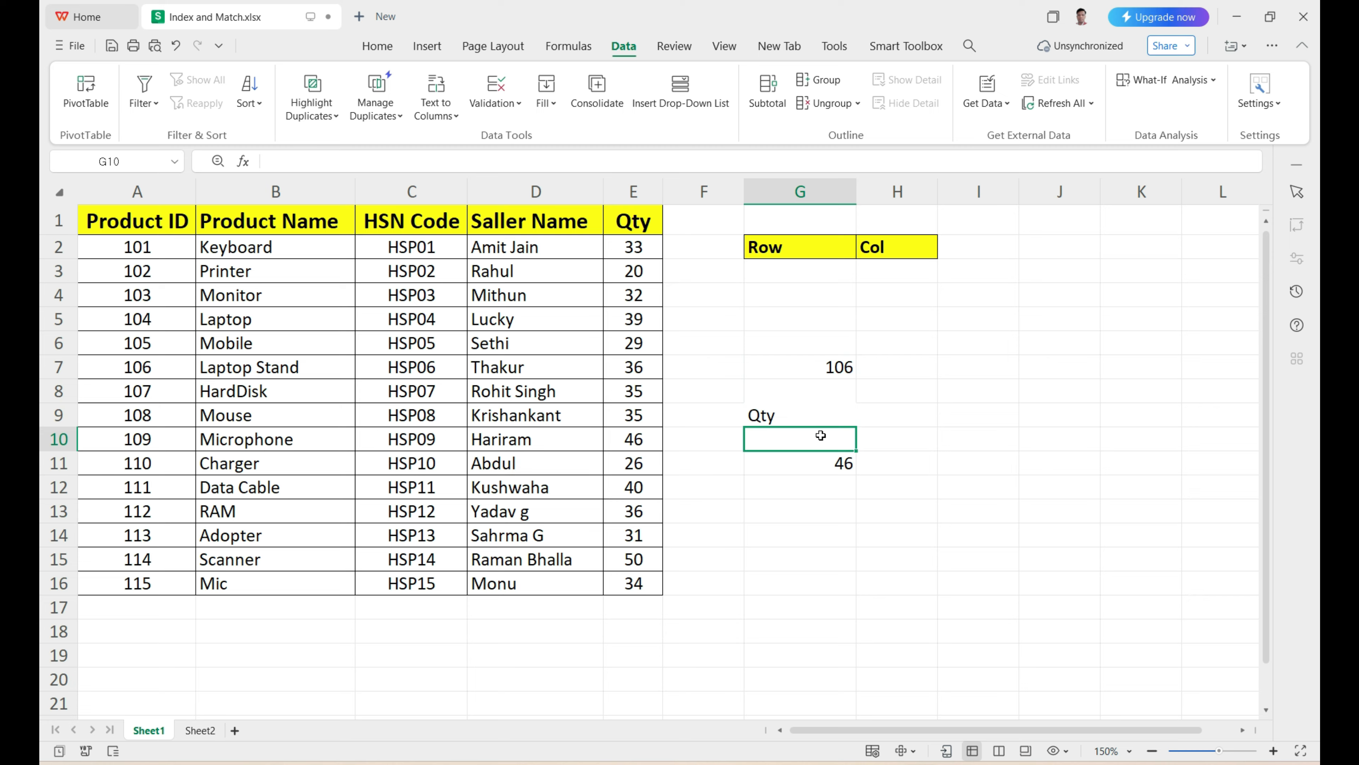
Step: Fill cell I6 with light blue to mark it as the lookup value cell for the MATCH example
left_click(982, 368)
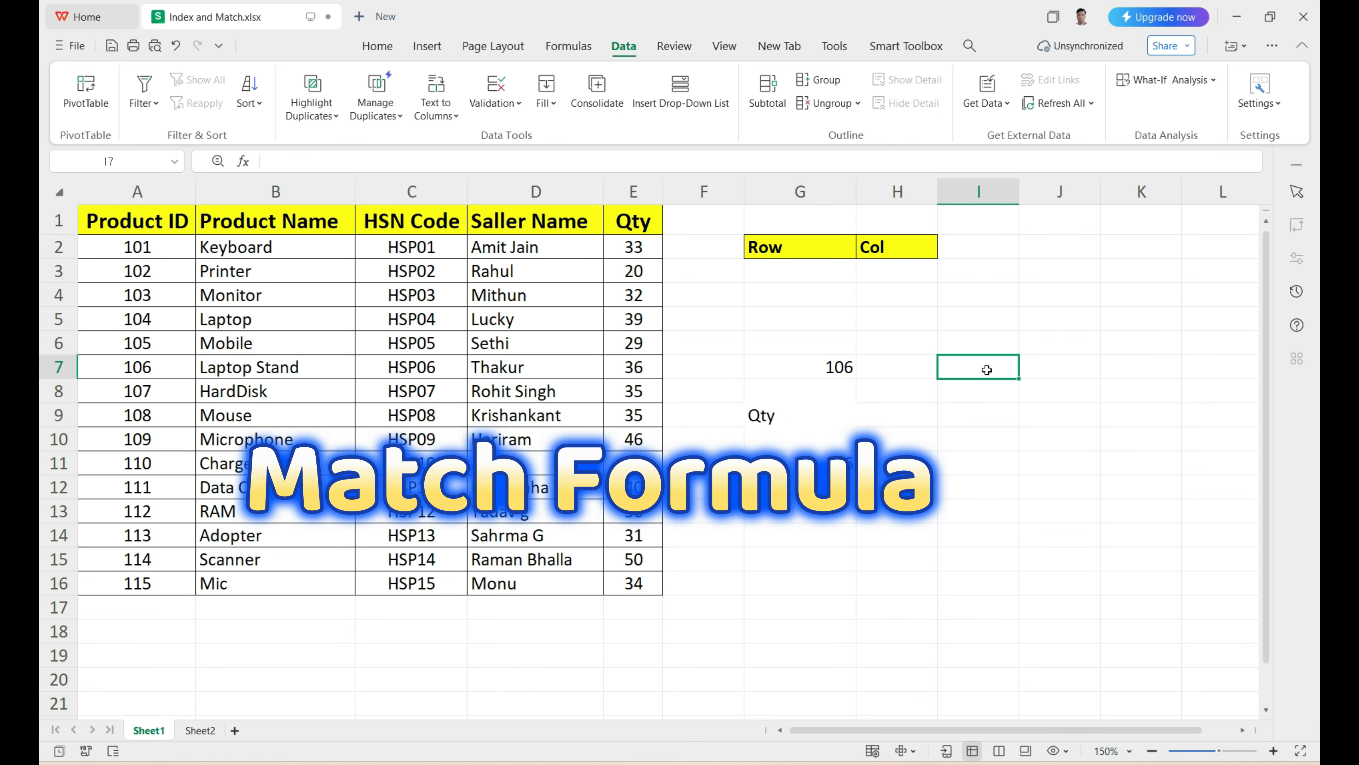
left_click(981, 343)
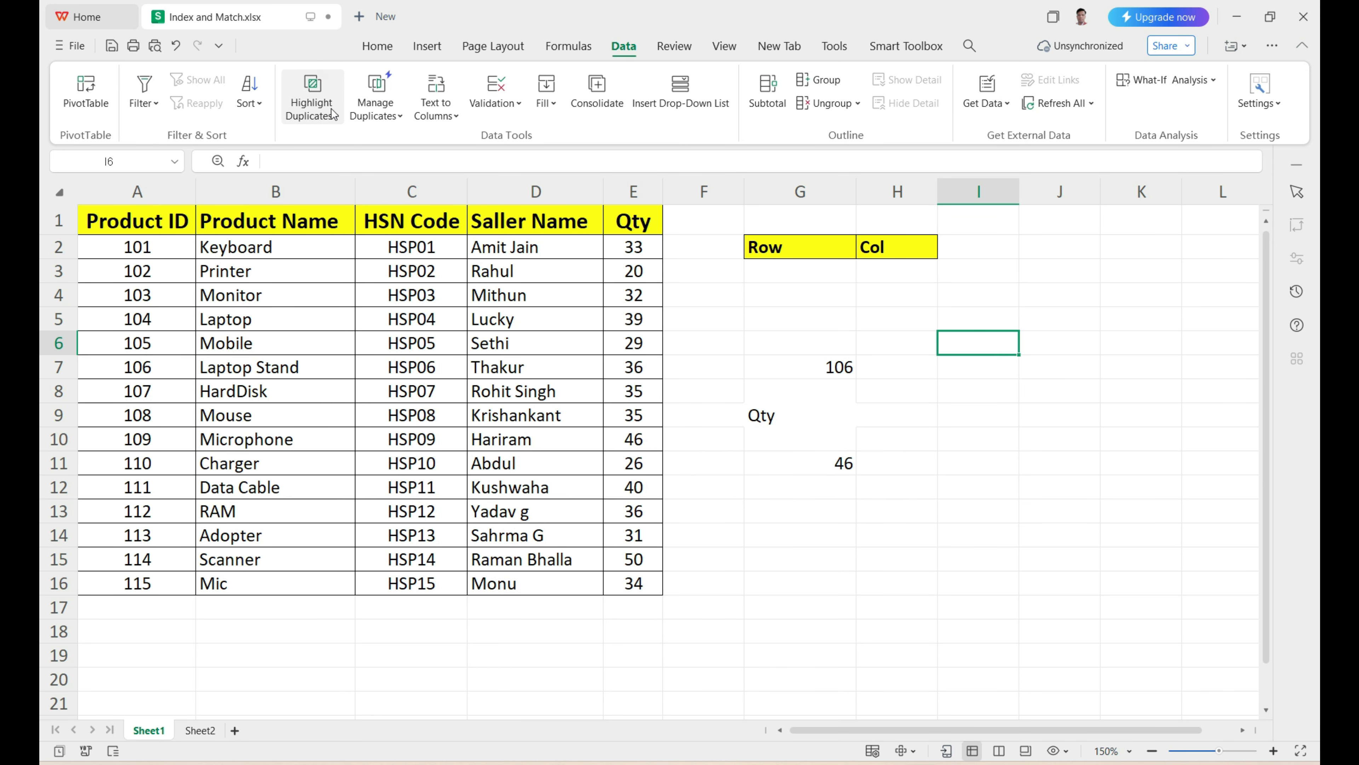
left_click(377, 45)
left_click(351, 103)
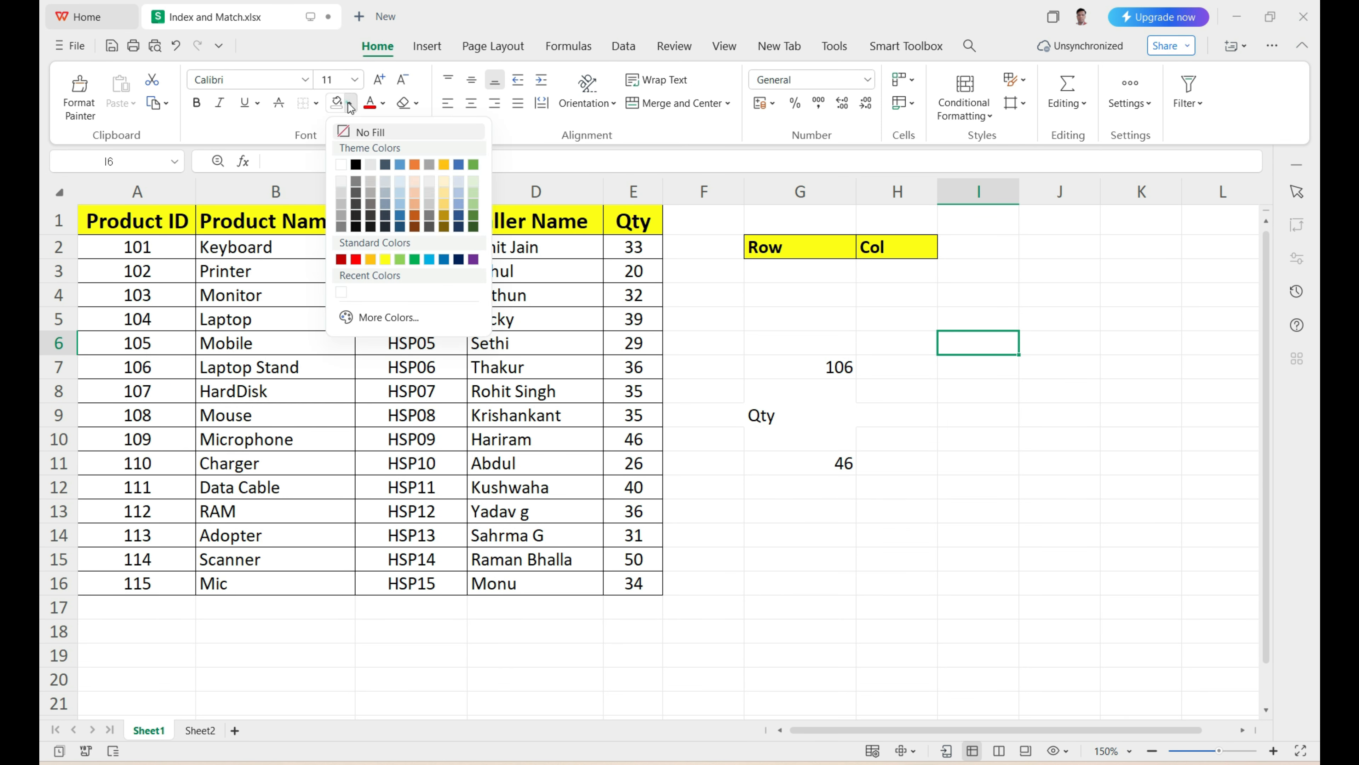
left_click(350, 103)
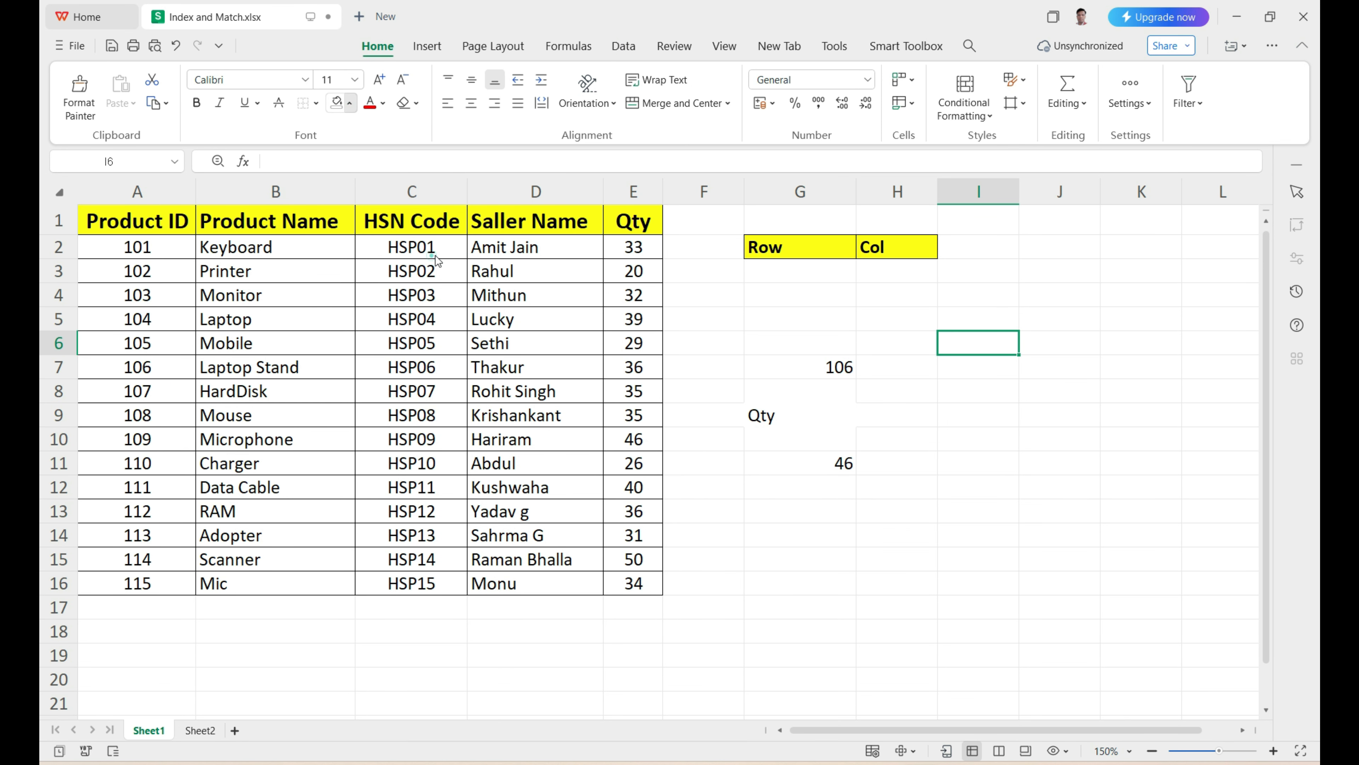
left_click(989, 383)
left_click(990, 344)
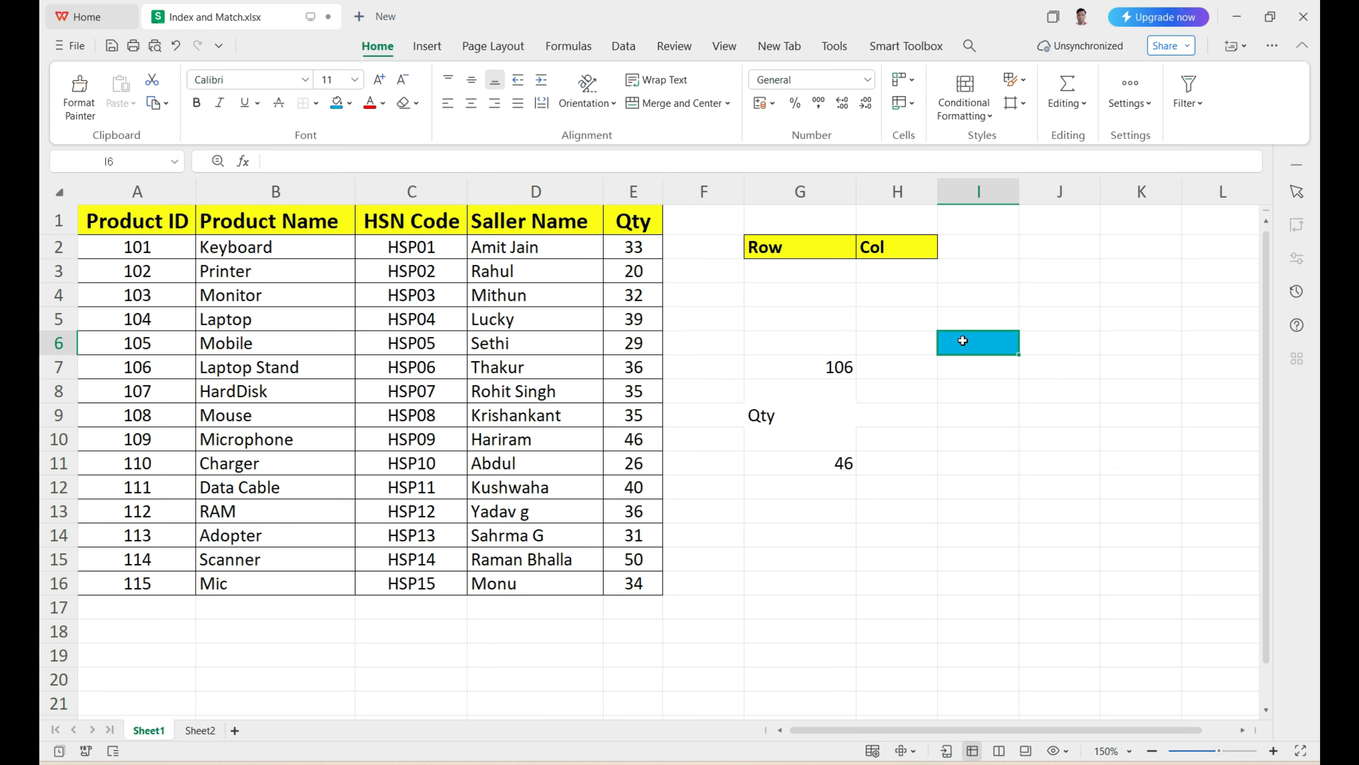
Step: Enter =MATCH(I6,C1:C16,0) in cell I8 to find the lookup code's exact-match position in the HSN Code column
left_click(970, 398)
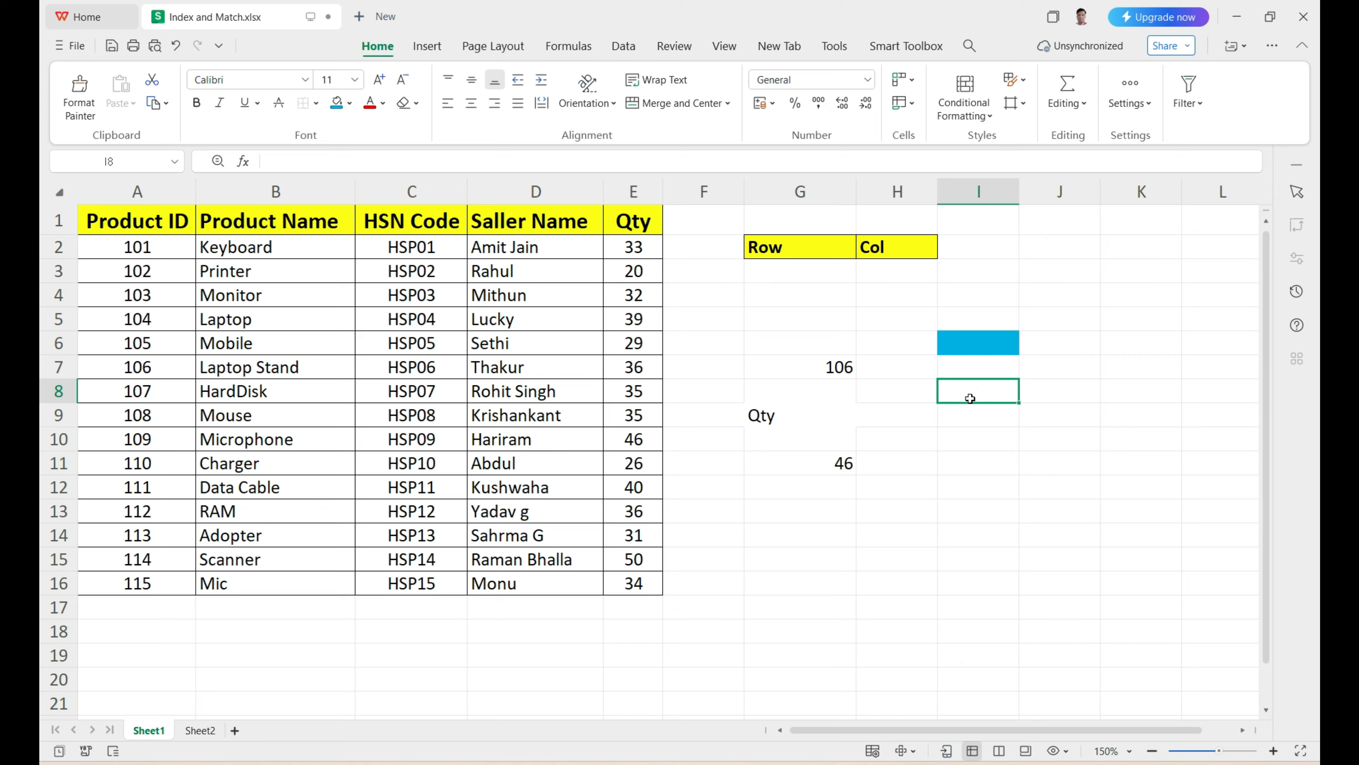
type("=")
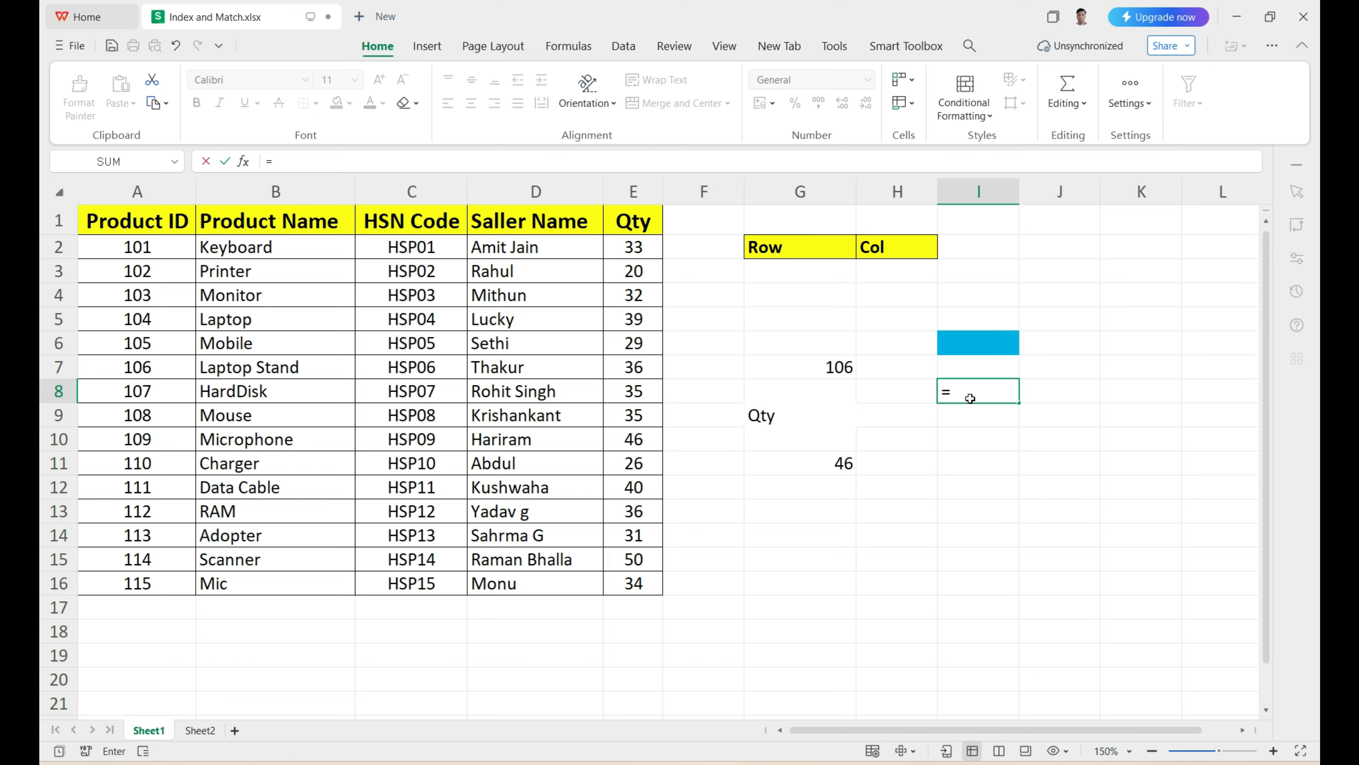
type("MATCH")
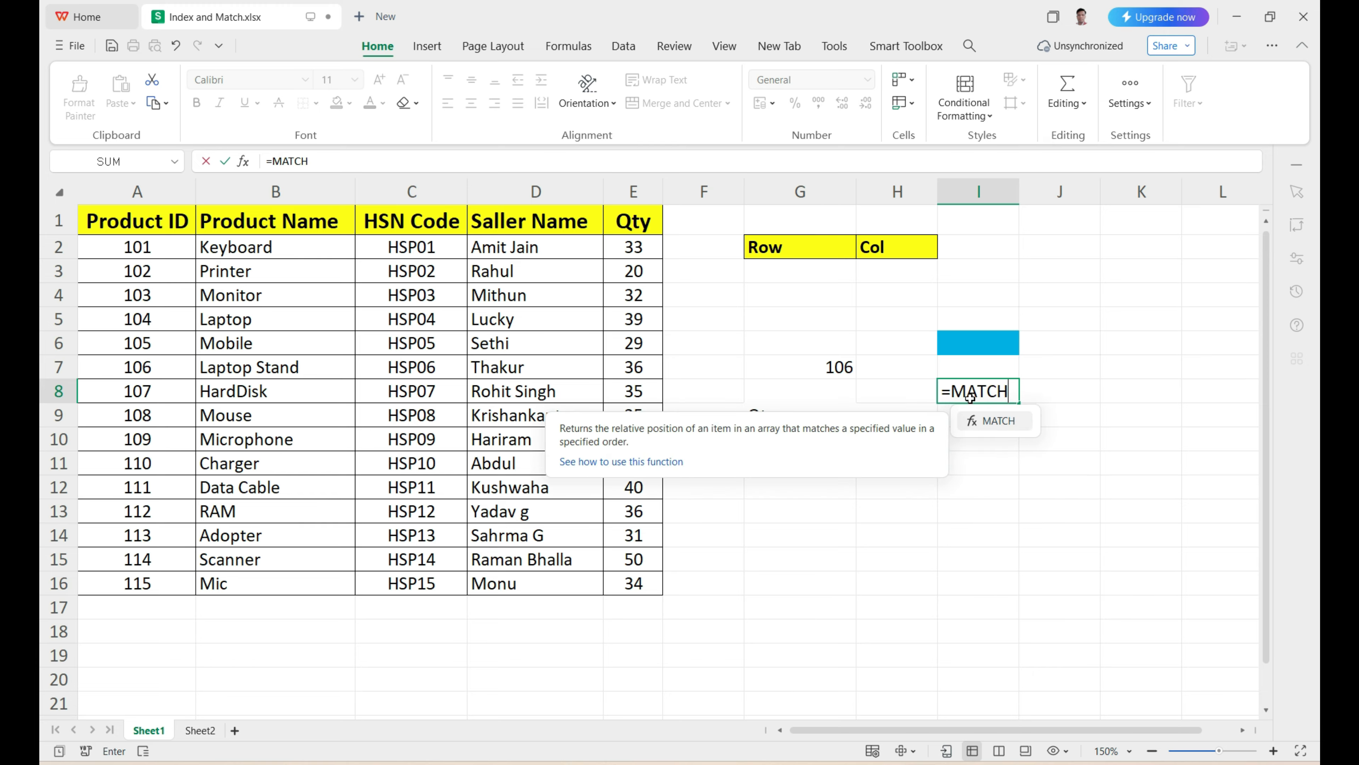
key("Tab")
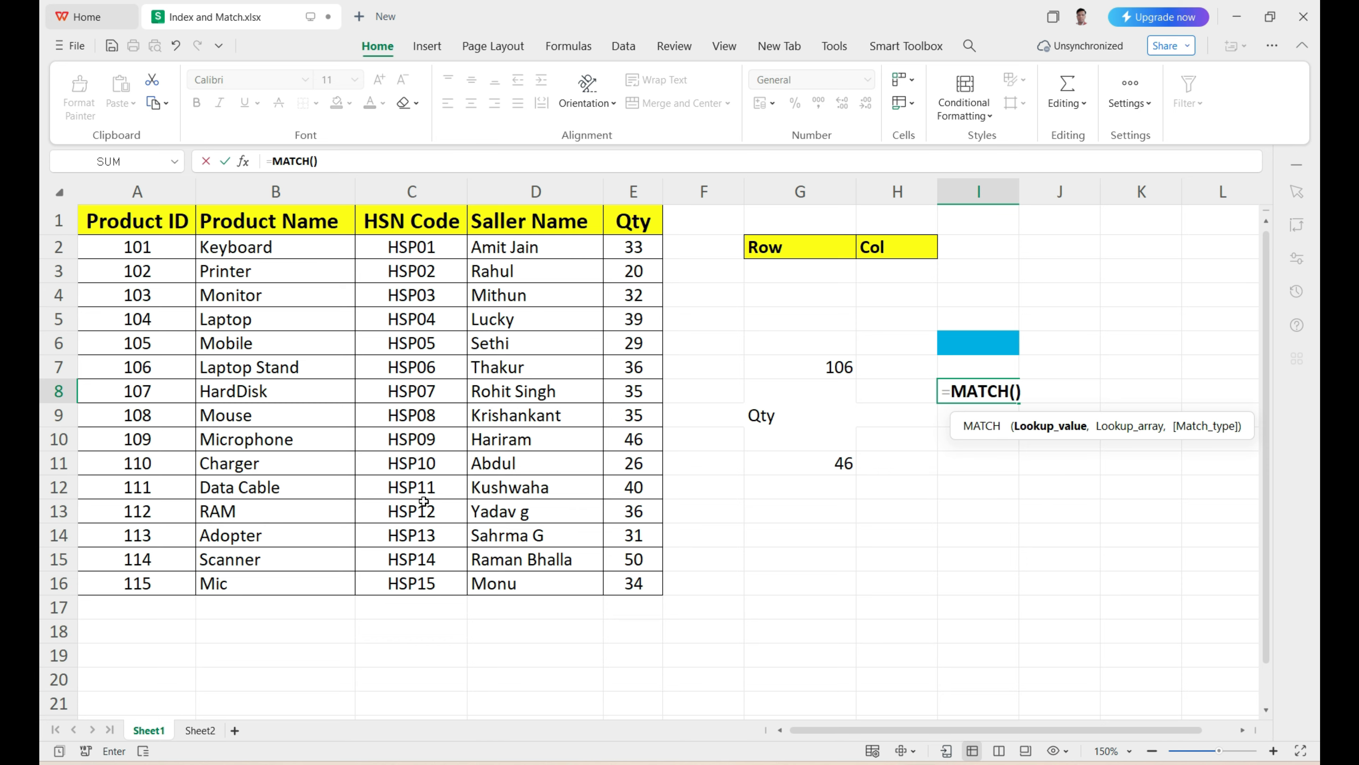
left_click(988, 344)
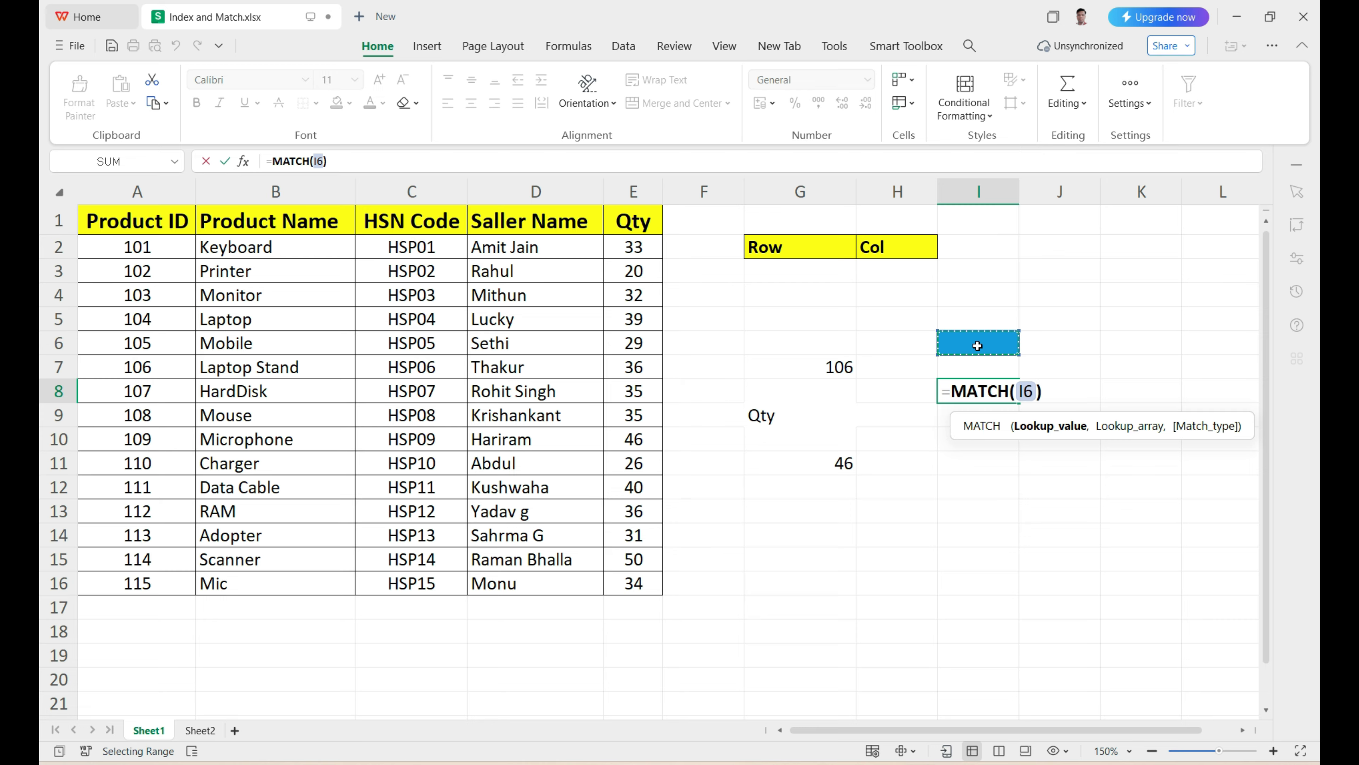
type(",")
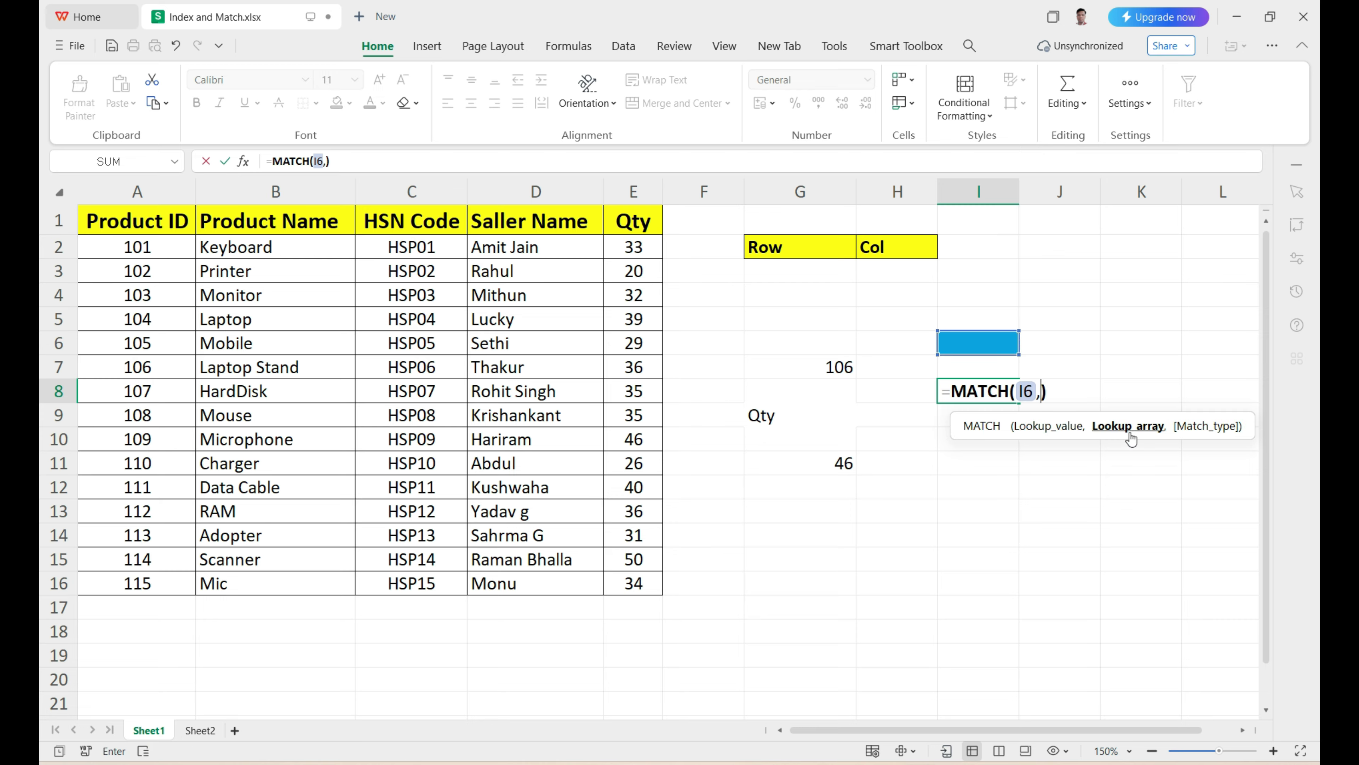
left_click_drag(401, 221, 408, 585)
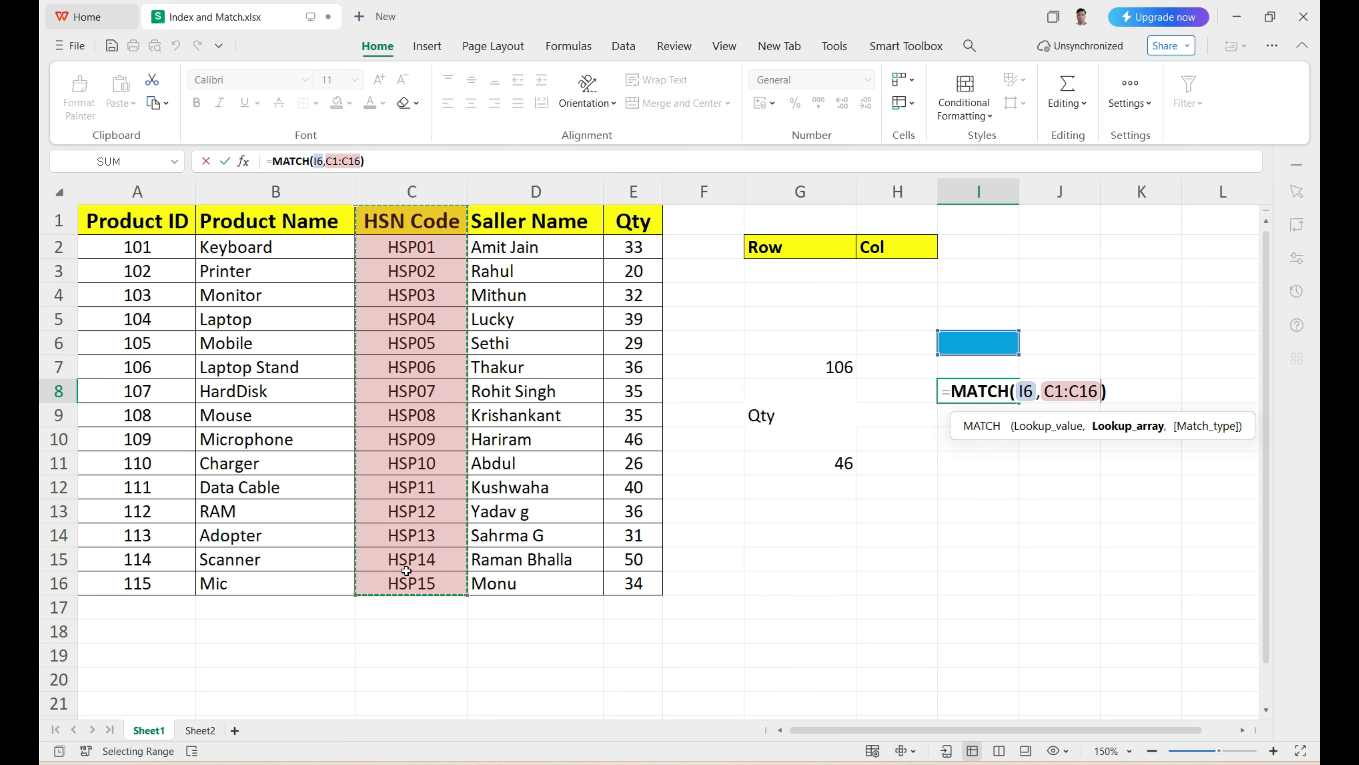
type(",")
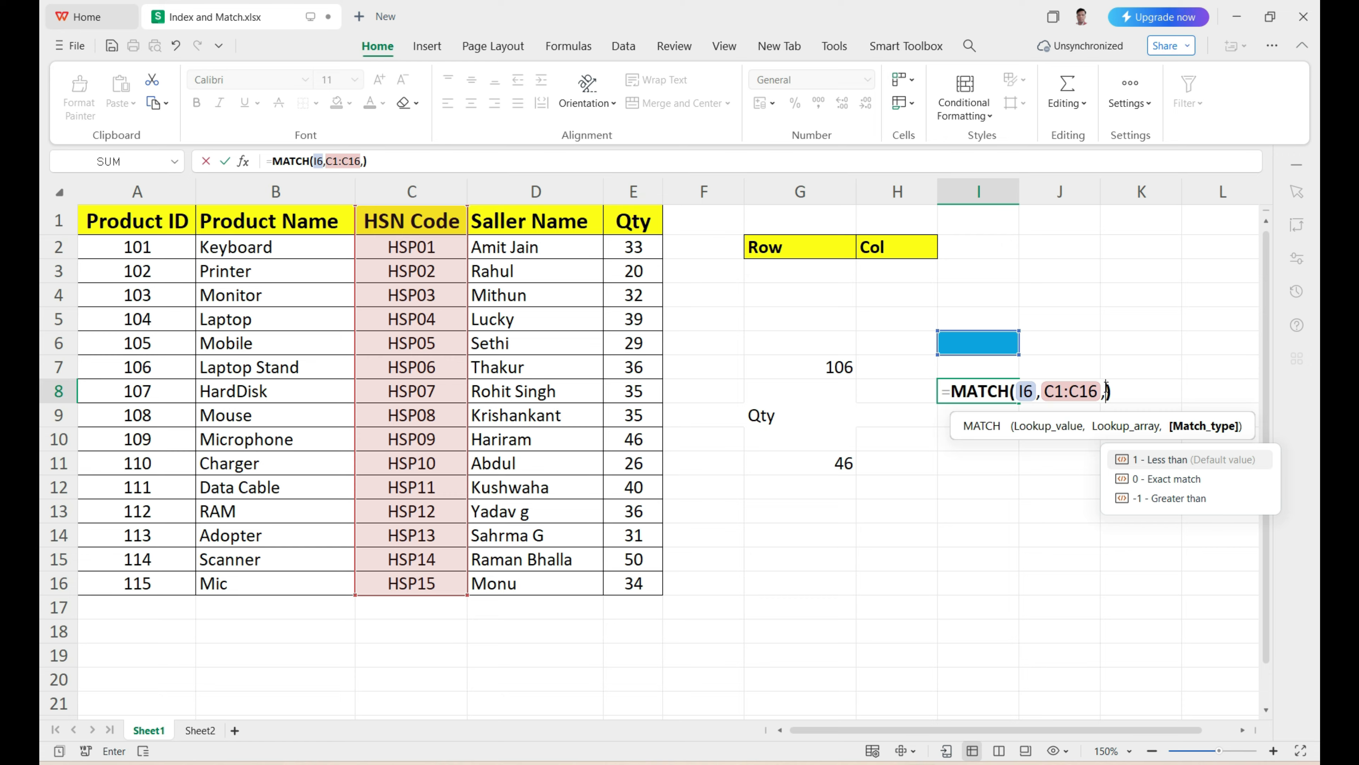
type("0")
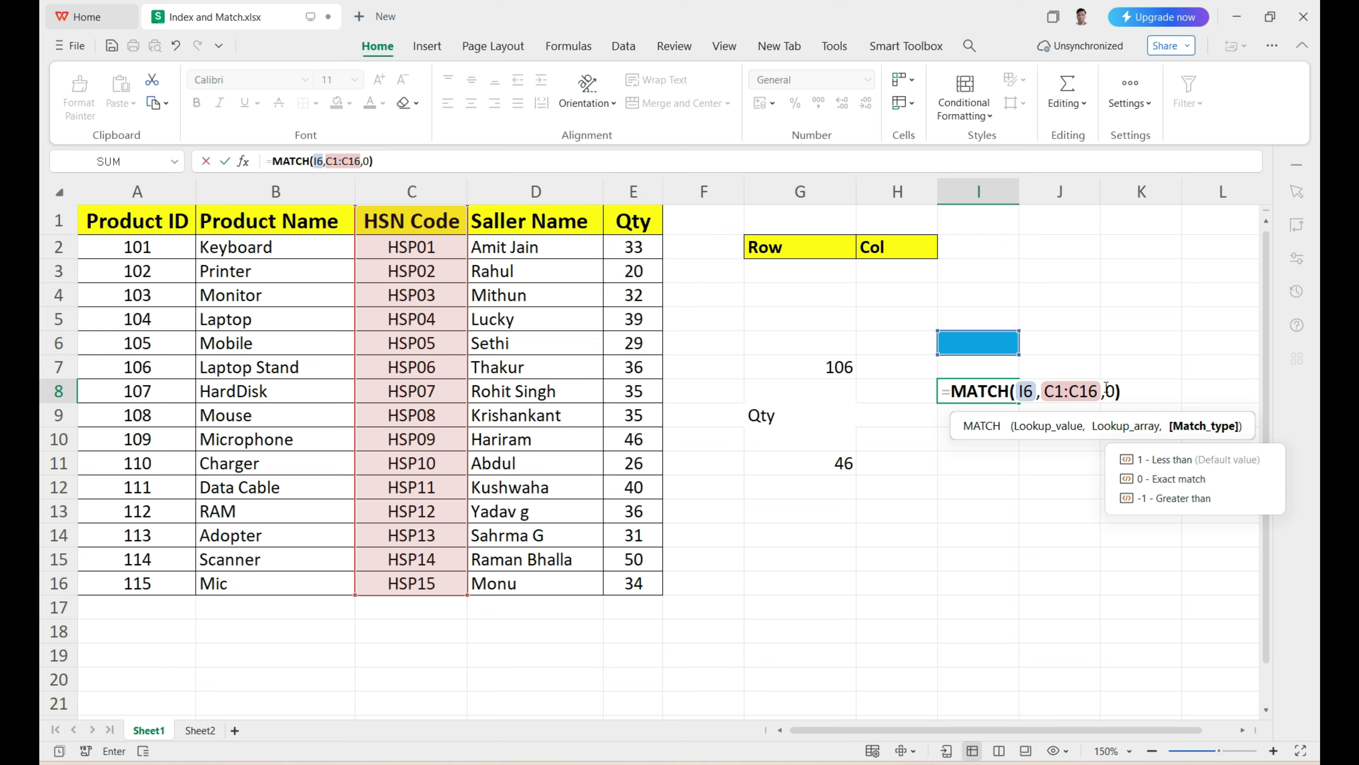
key("Return")
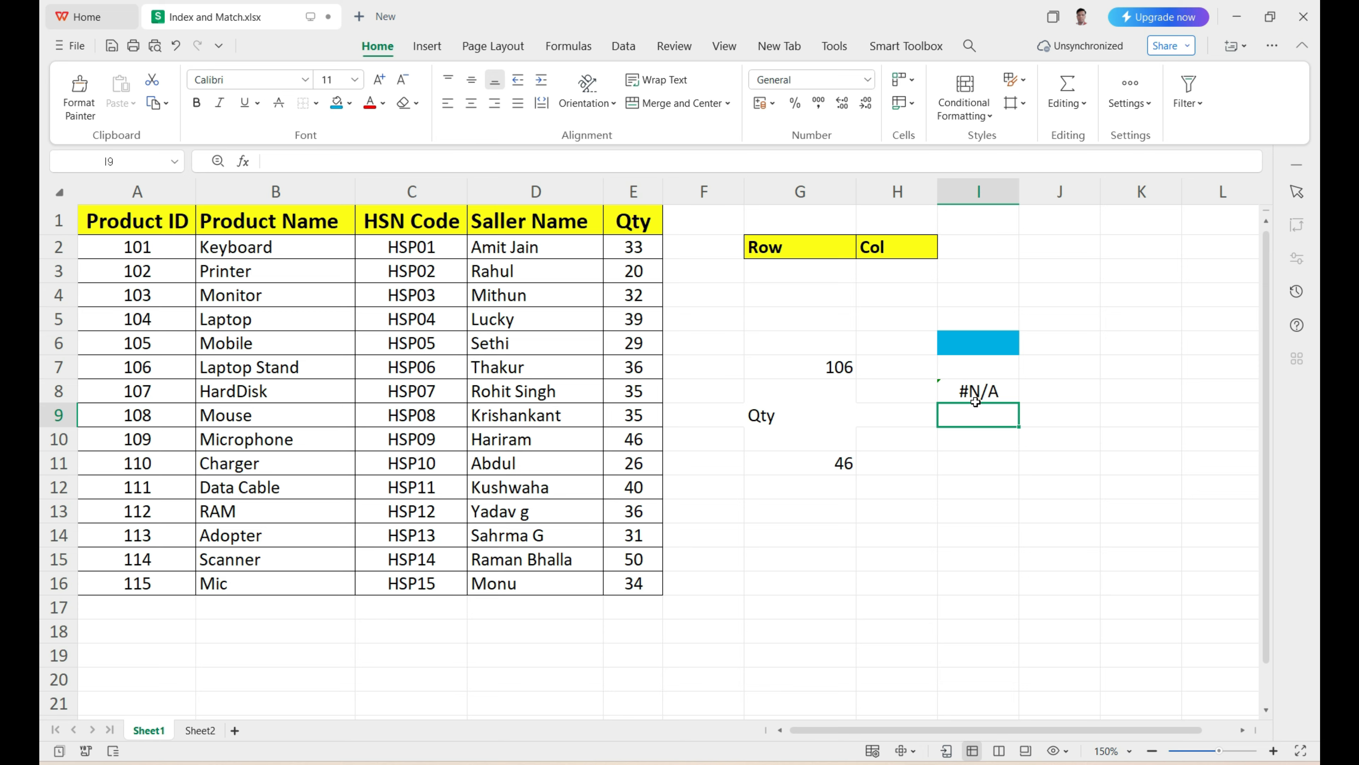
Step: Copy HSN code HSP06 from C7 into lookup cell I6 and view the MATCH result in I8
left_click(988, 348)
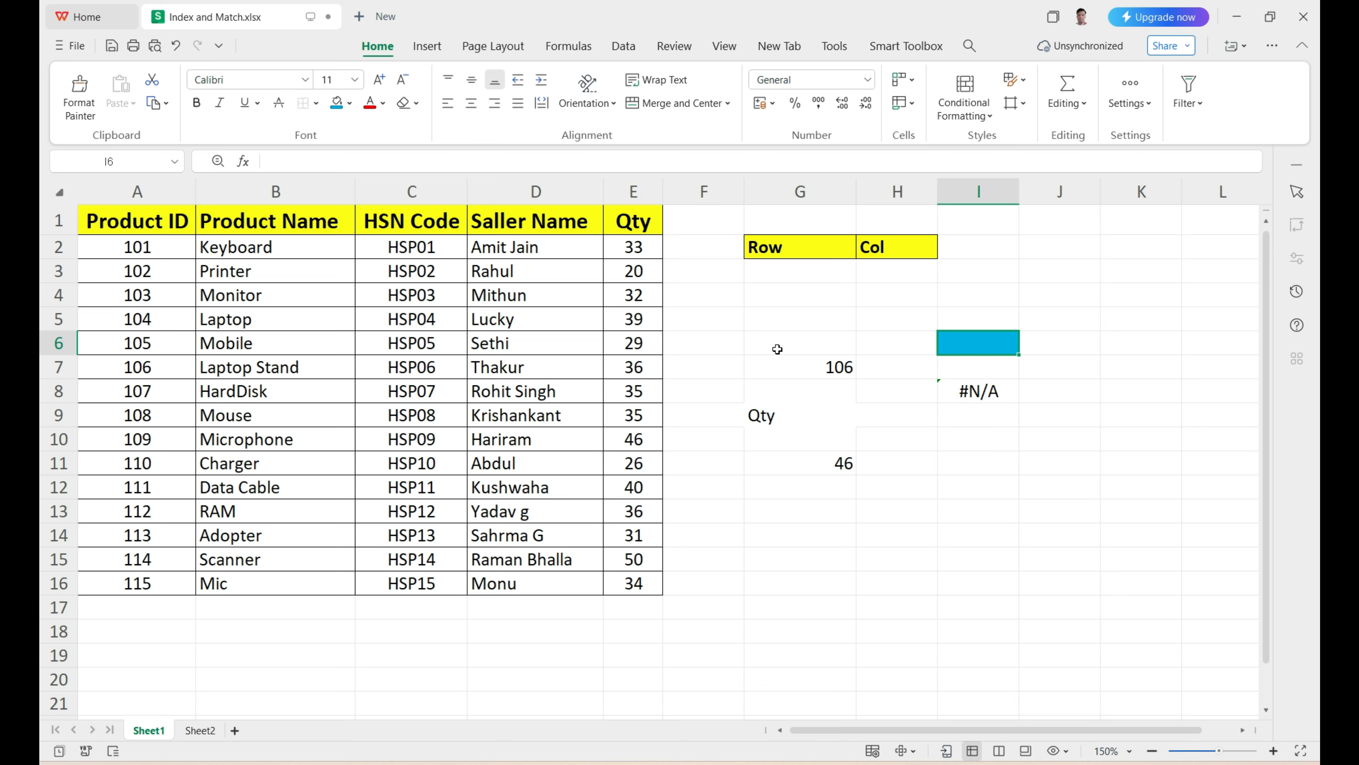
left_click(414, 371)
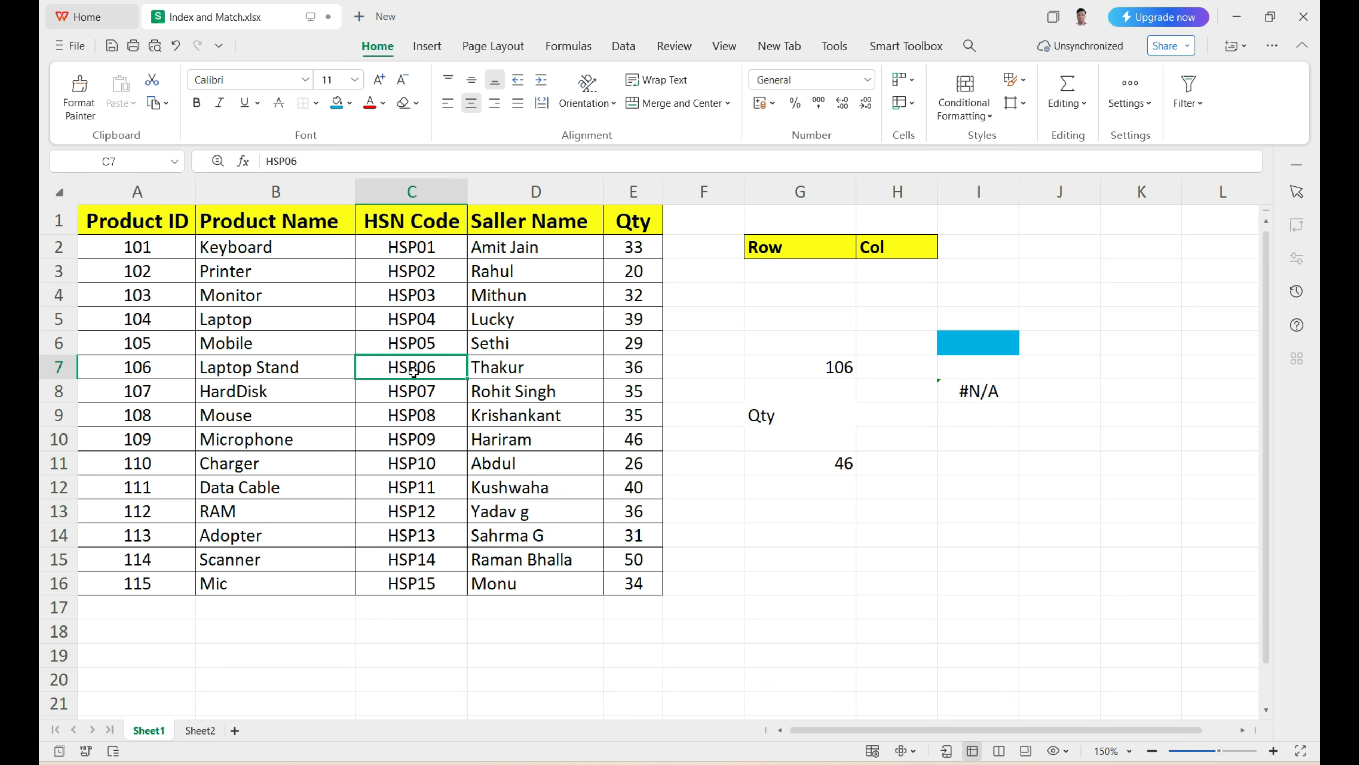
key("ctrl+c")
left_click(956, 350)
key("ctrl+v")
left_click(971, 392)
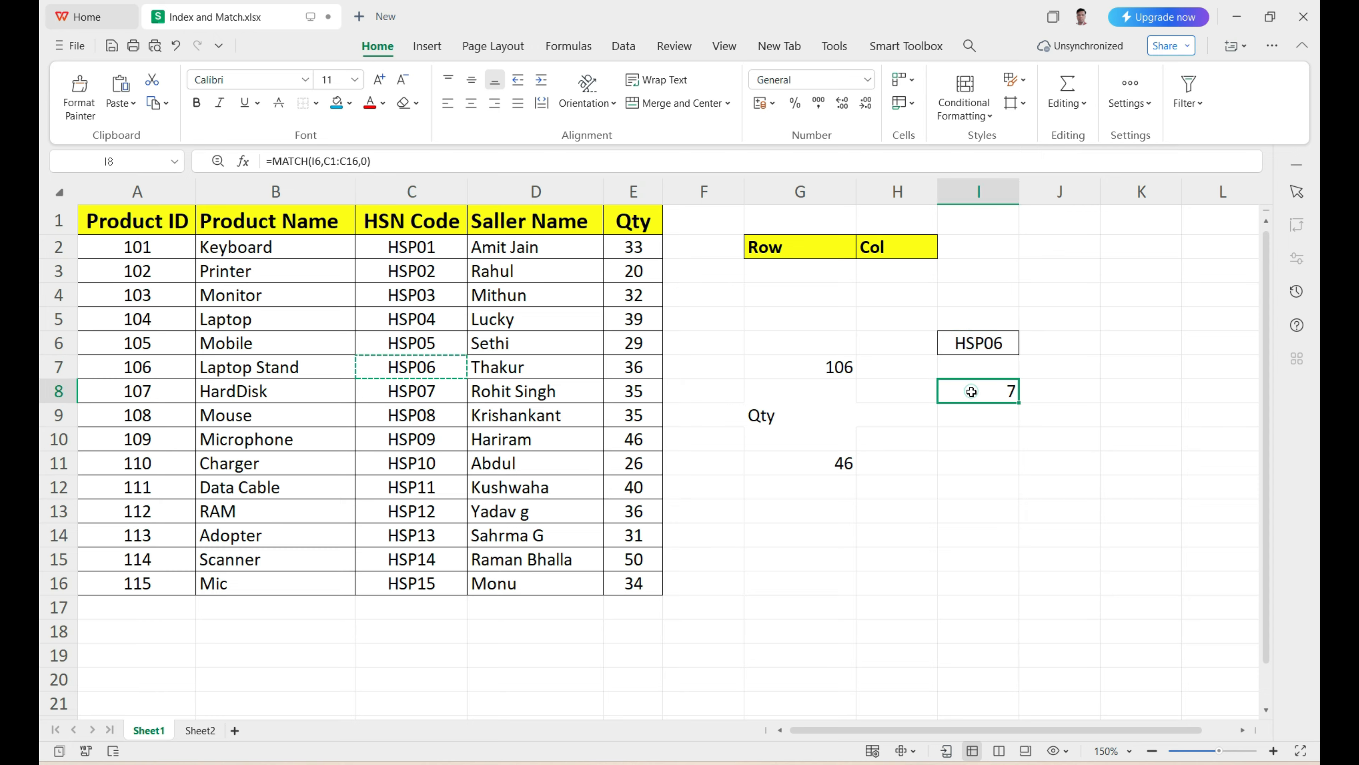
Step: Check the MATCH position by counting cells from the HSN Code header down to HSP06, and review the lookup range C1:C16
left_click(425, 225)
key("Down")
key("Down")
key("Down")
key("Down")
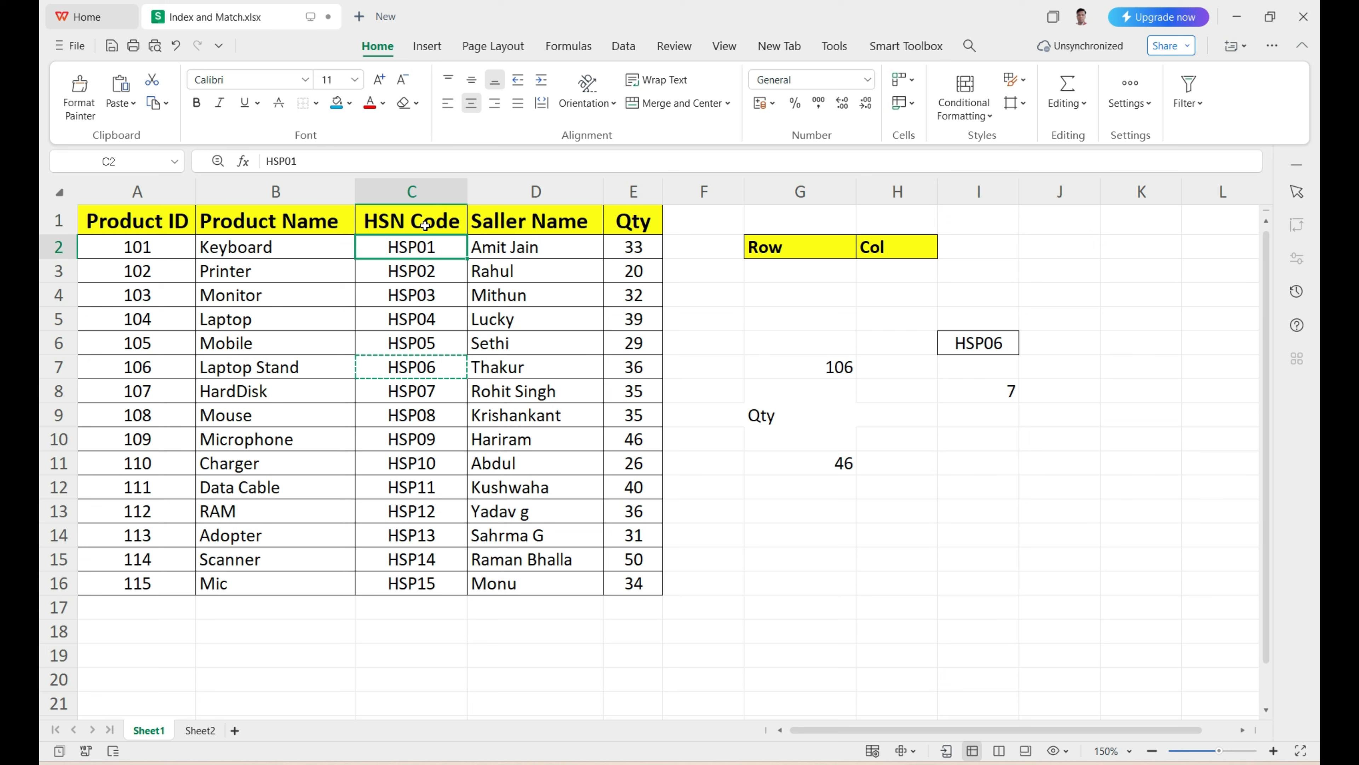
key("Down")
key("Down")
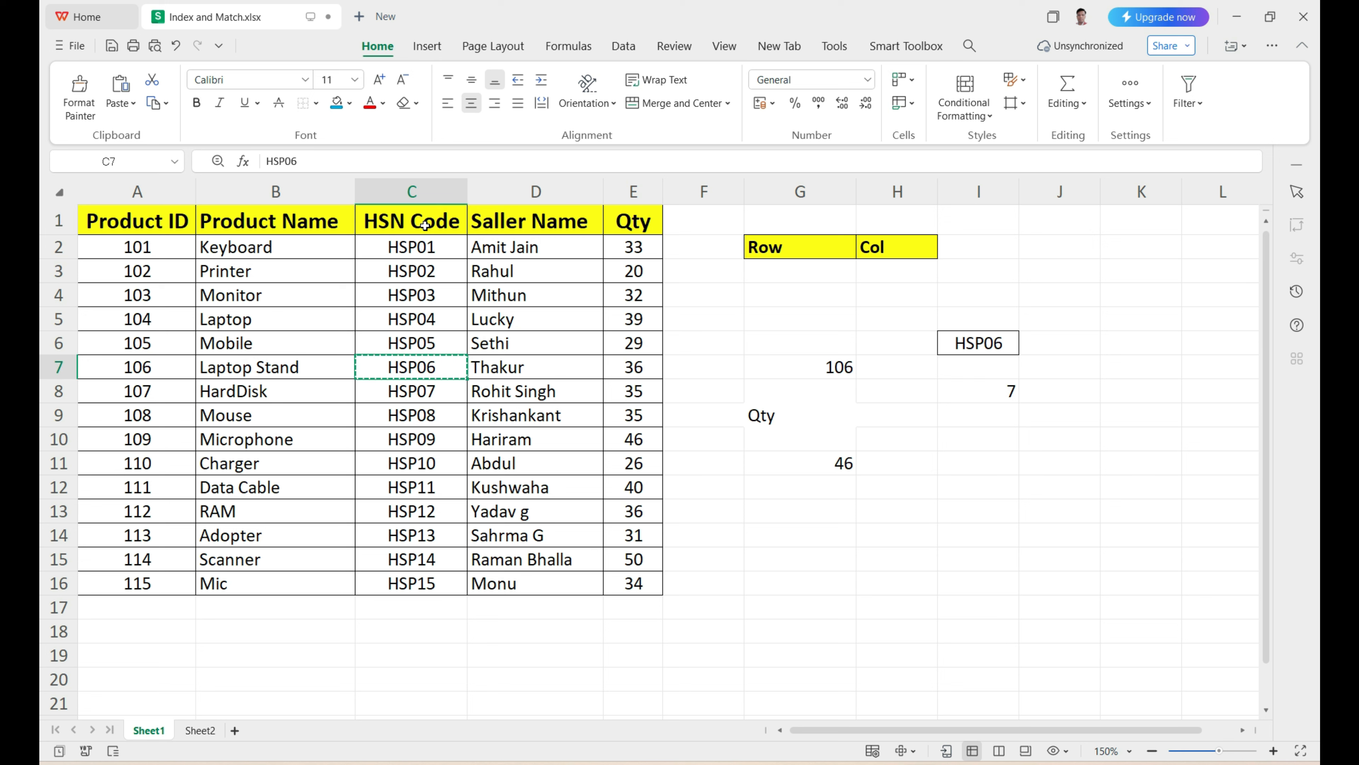
left_click_drag(425, 224, 406, 582)
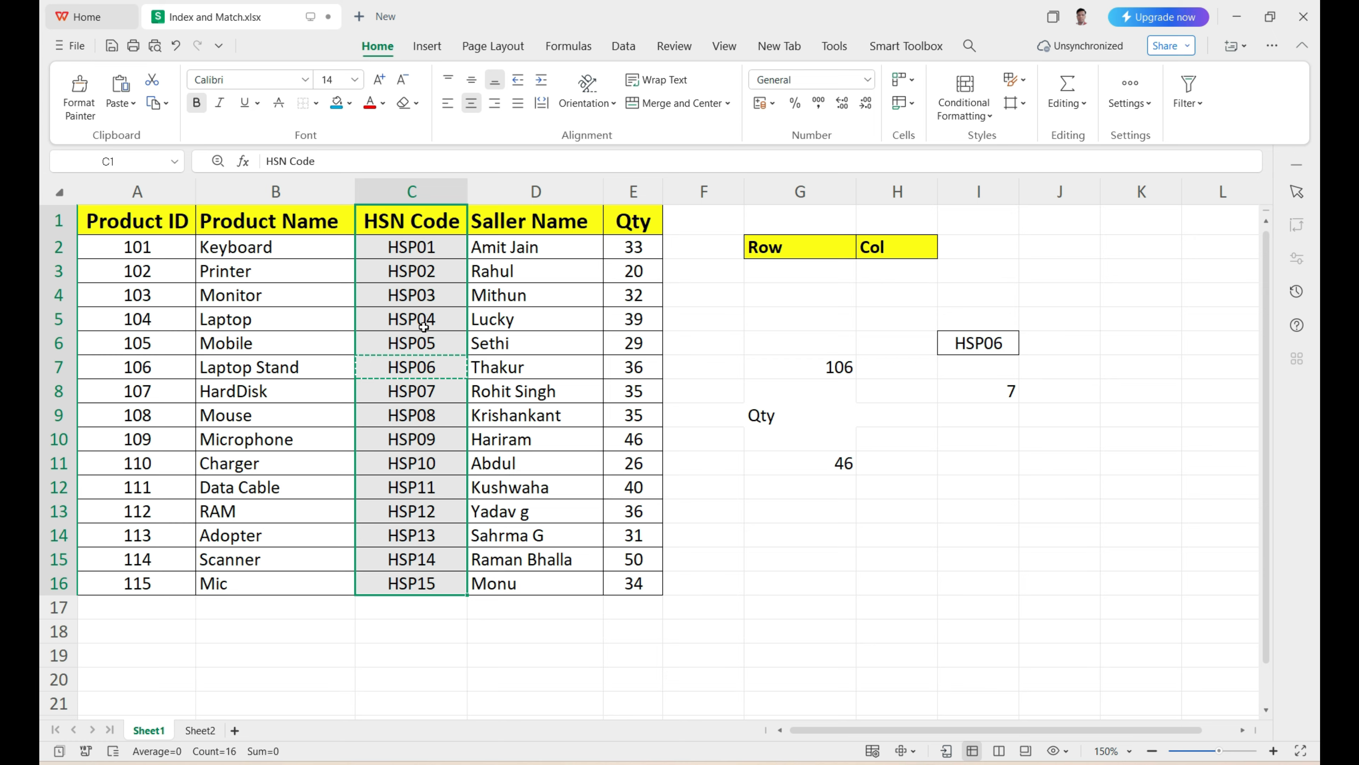
Step: Replace the lookup value in I6 with HSN code HSP15 copied from C16, and view the MATCH result in I8
left_click(433, 587)
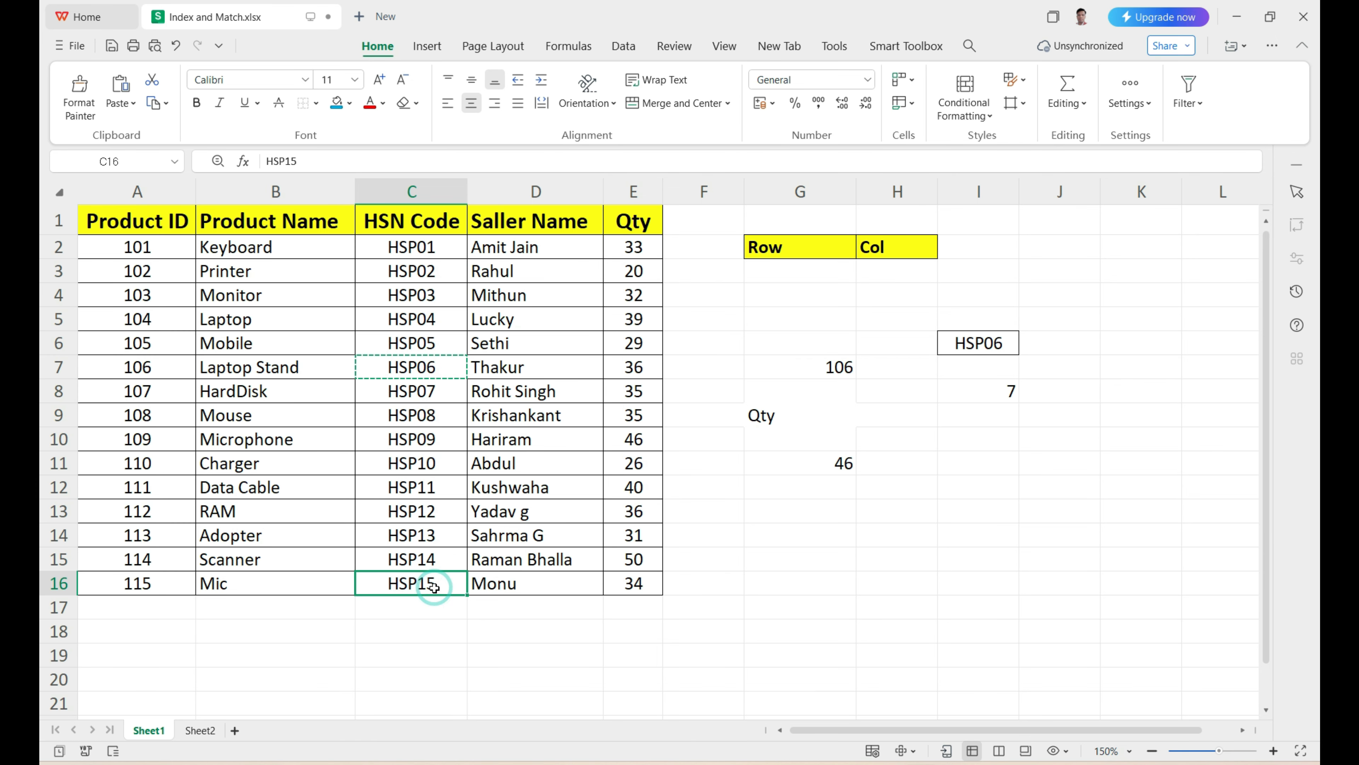
key("ctrl+c")
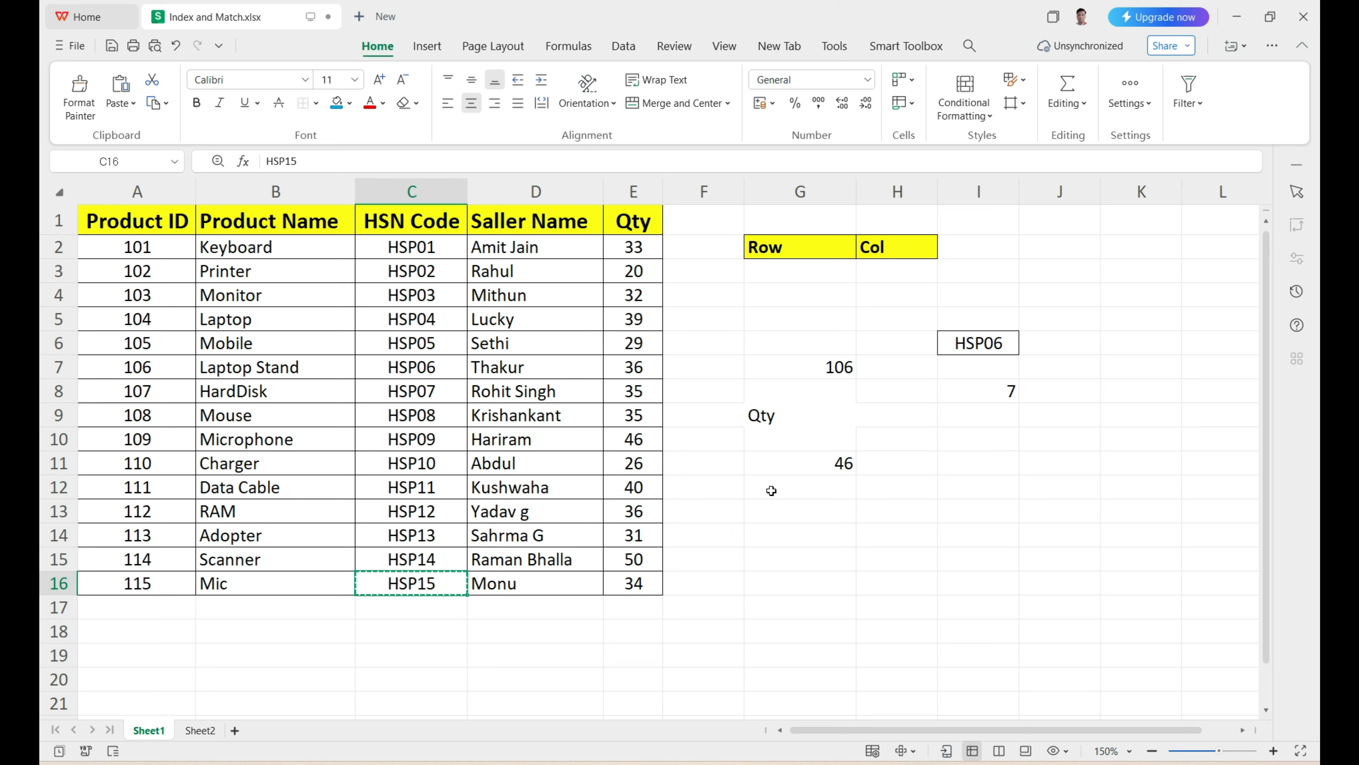
left_click(994, 345)
key("ctrl+v")
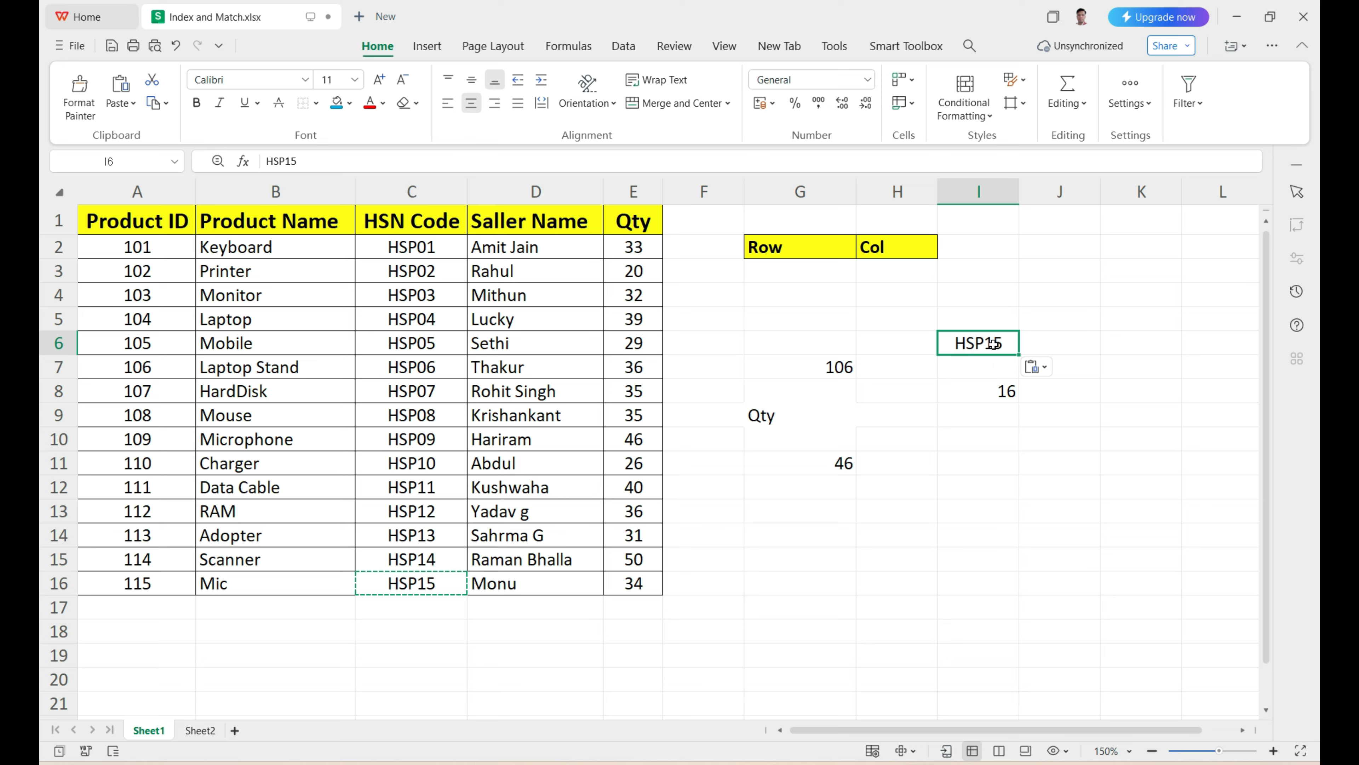
left_click(1004, 389)
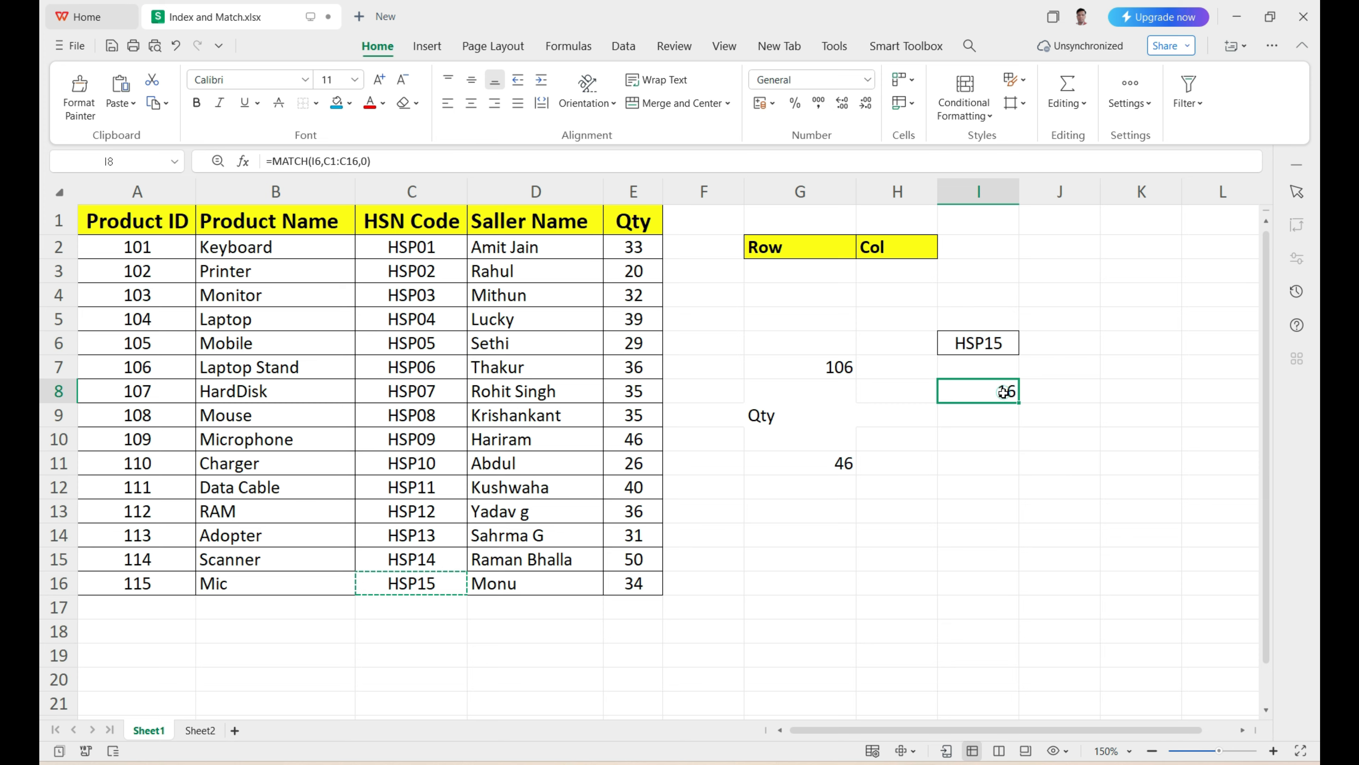
Step: Count cells from the HSN Code header down to HSP15 in C16 and compare the position with the MATCH formula in I8
left_click(420, 228)
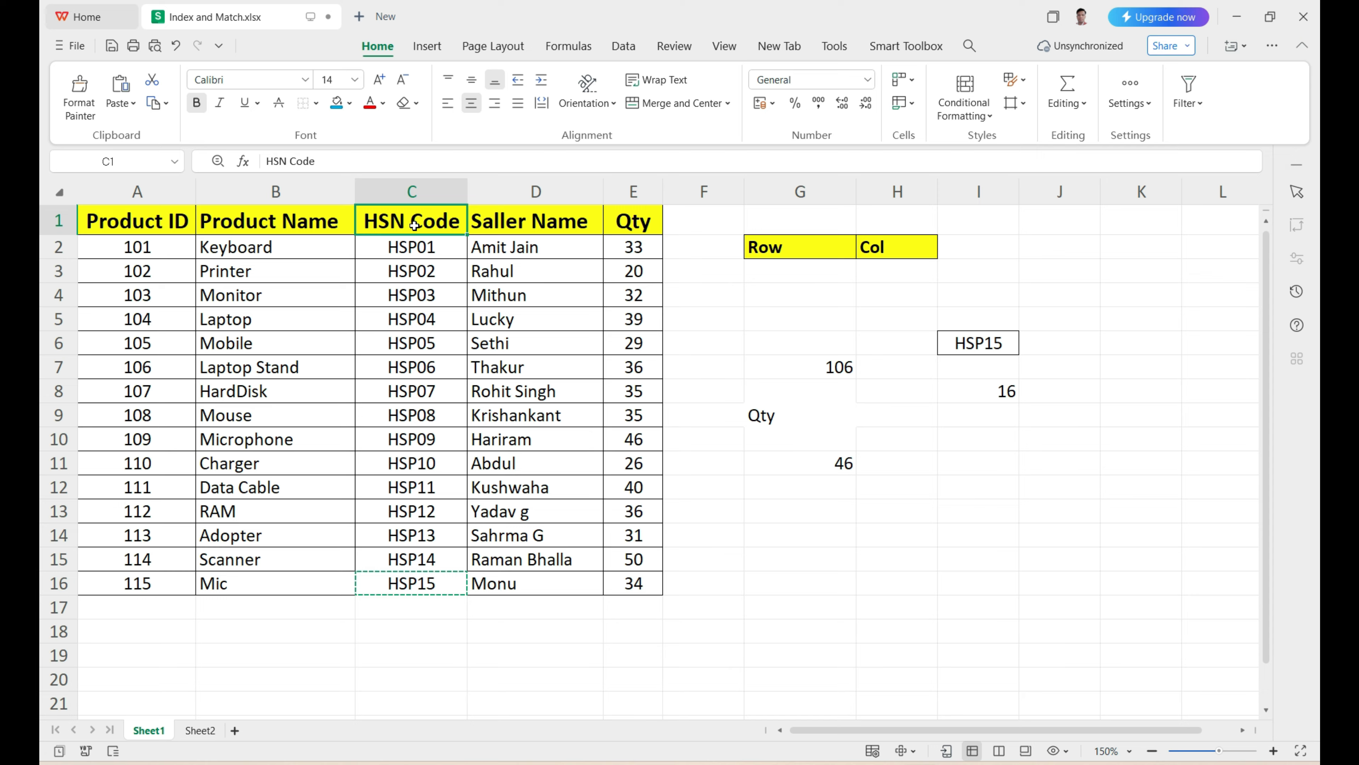
key("Down")
key("Down")
key("Down")
key("Down")
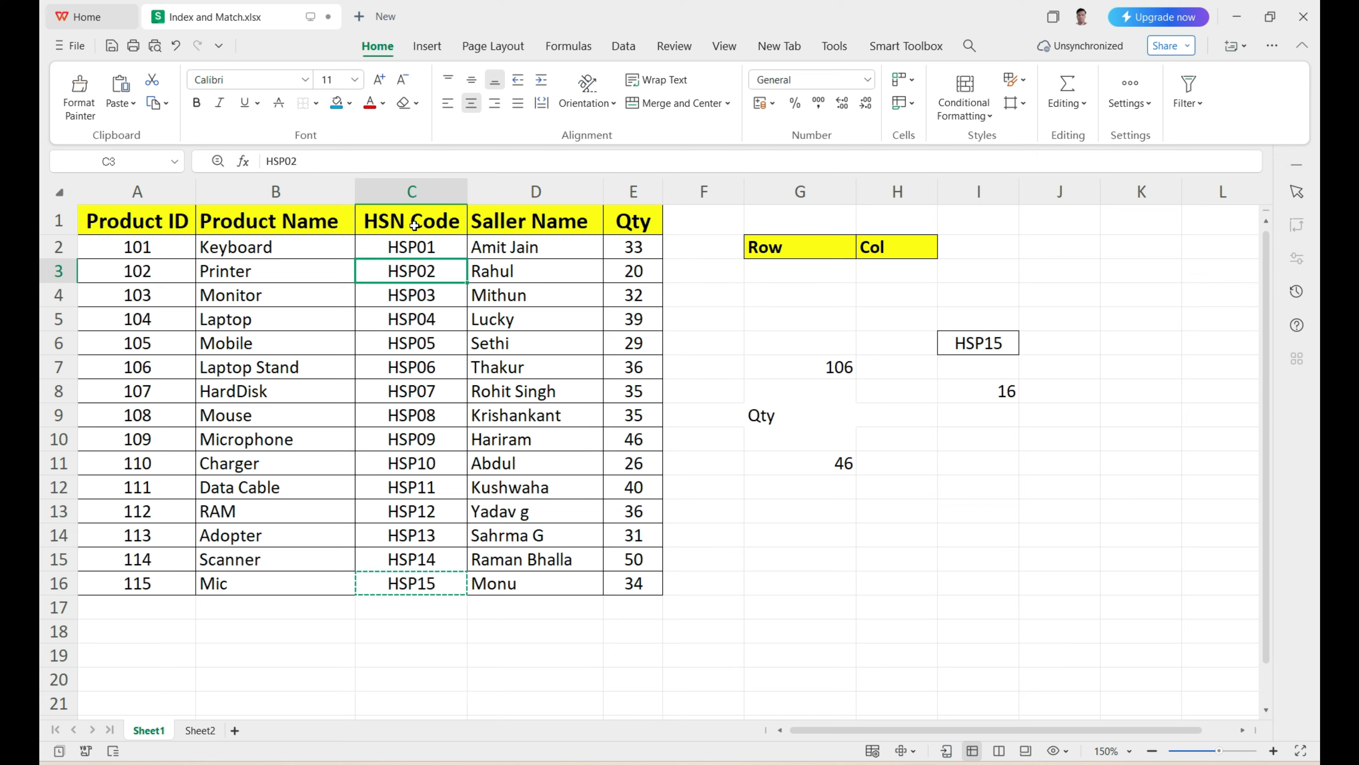
key("Down")
key("Down")
key("Down")
key("Down")
key("Down")
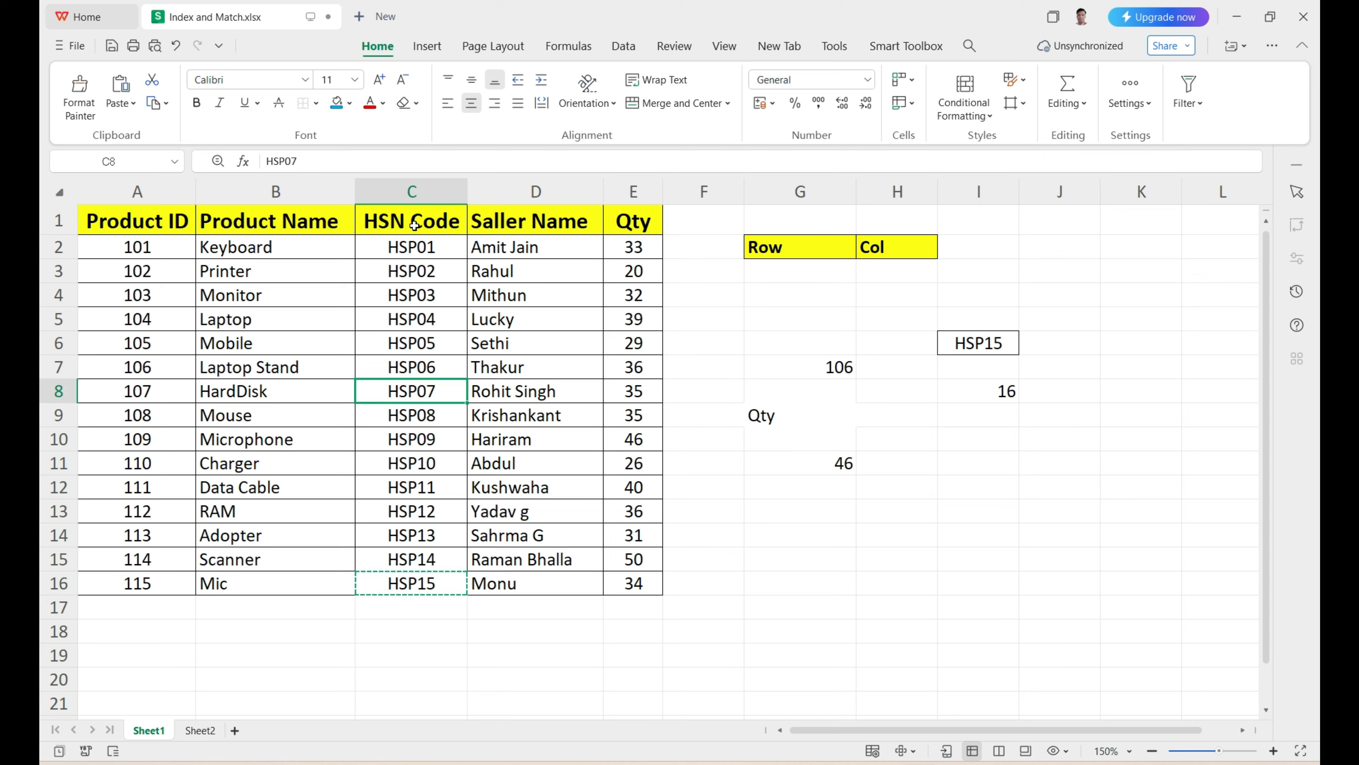
key("Down")
key("Down")
key("Down")
key("Down")
key("Down")
key("Down")
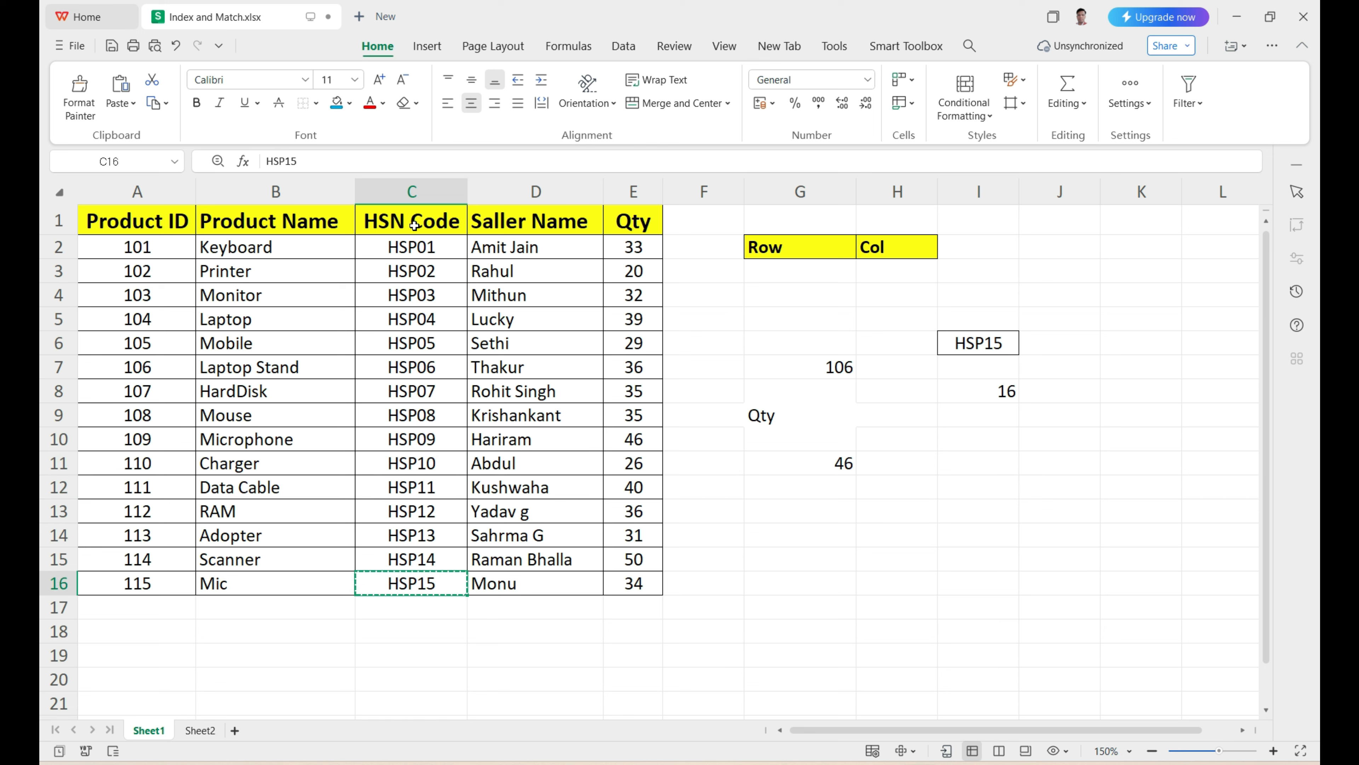
left_click(972, 392)
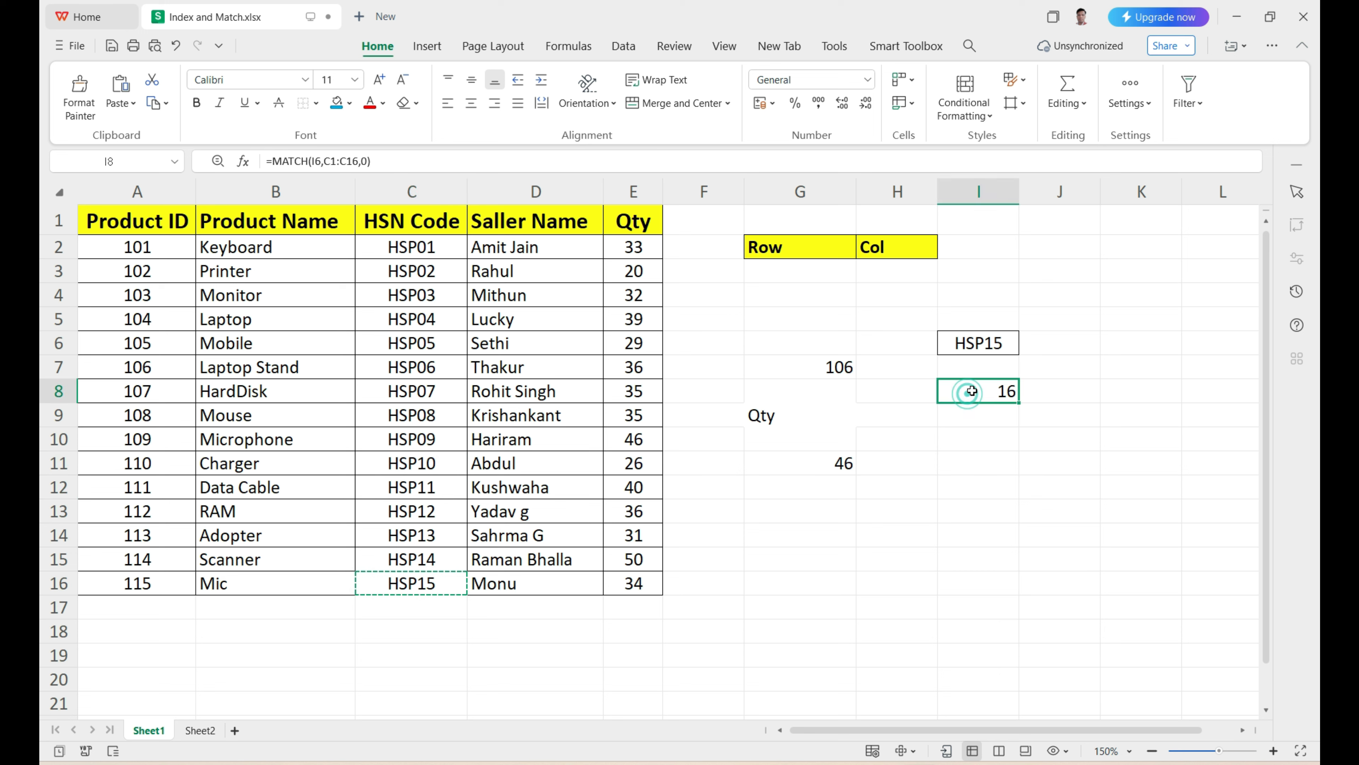